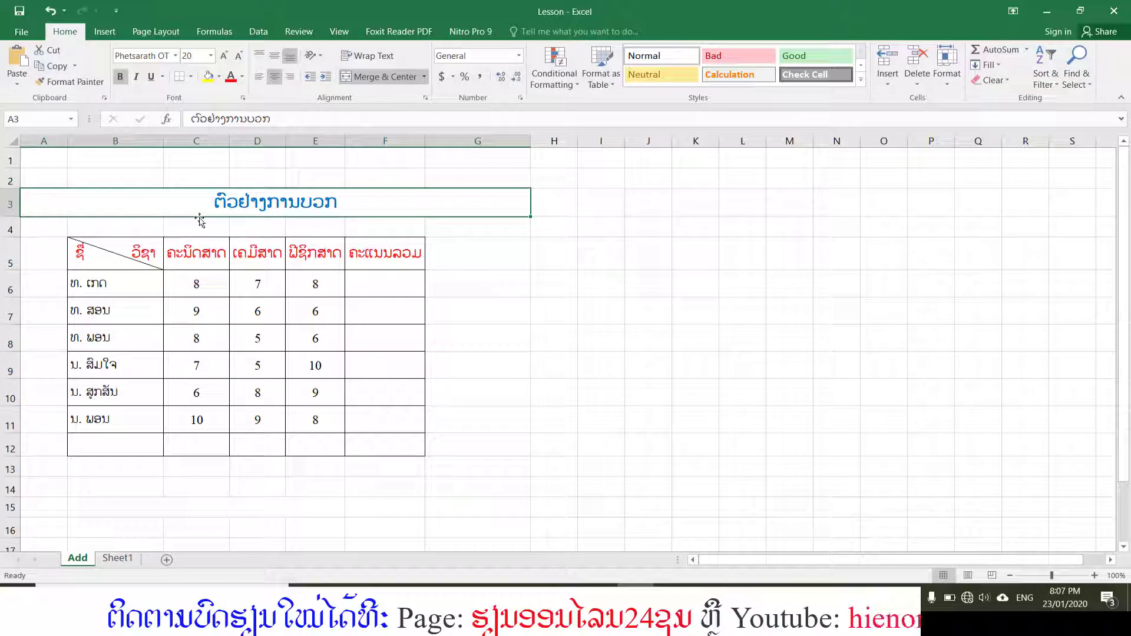
# Examine the score table's student names, subject headings and the first student's three scores.
pyautogui.click(94, 259)
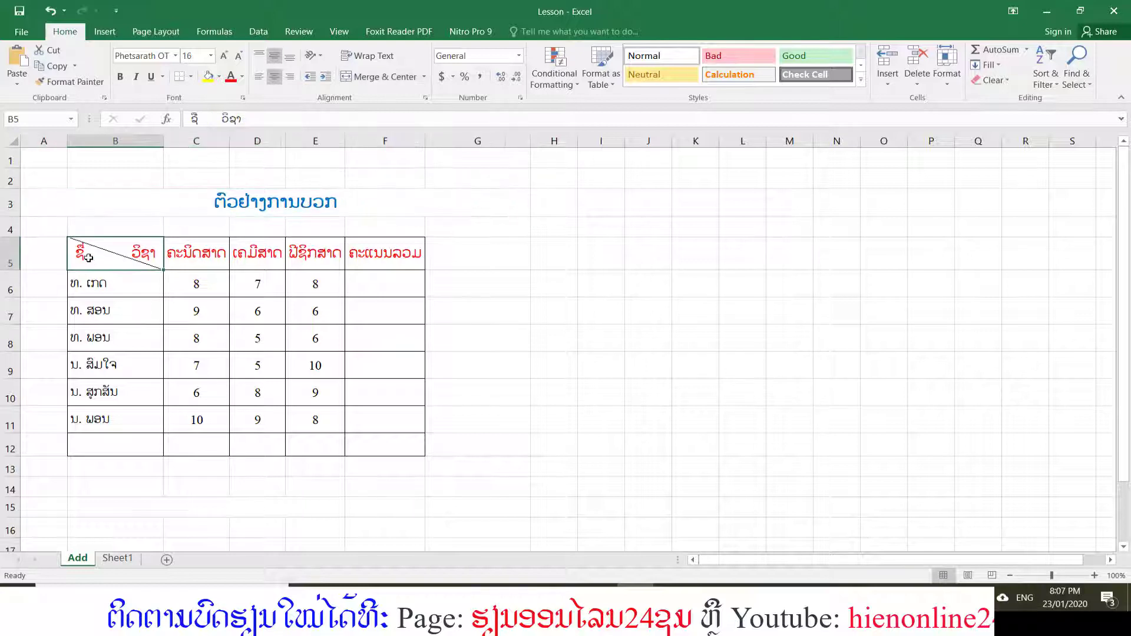
pyautogui.moveTo(84, 261); pyautogui.dragTo(420, 423)
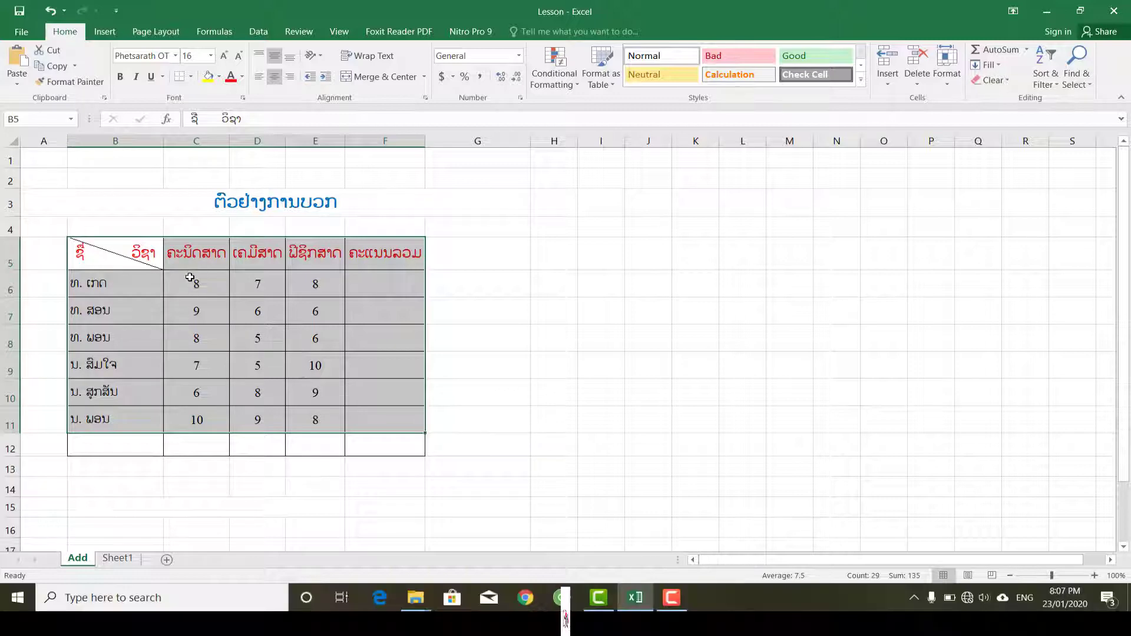
pyautogui.moveTo(106, 289); pyautogui.dragTo(112, 421)
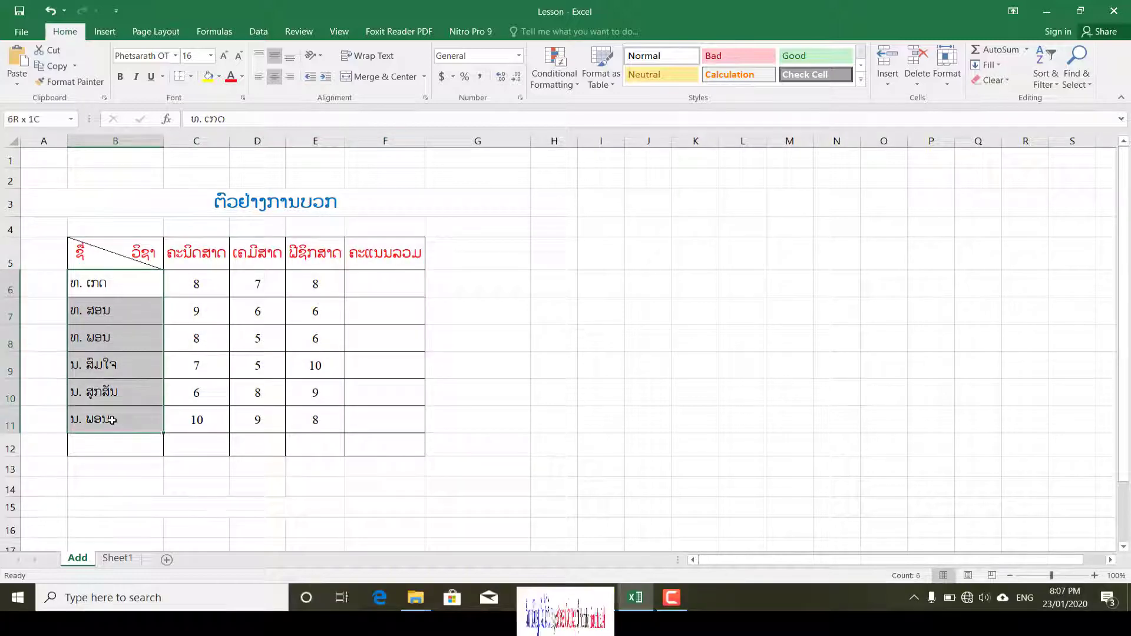
pyautogui.moveTo(201, 256); pyautogui.dragTo(321, 261)
pyautogui.click(383, 281)
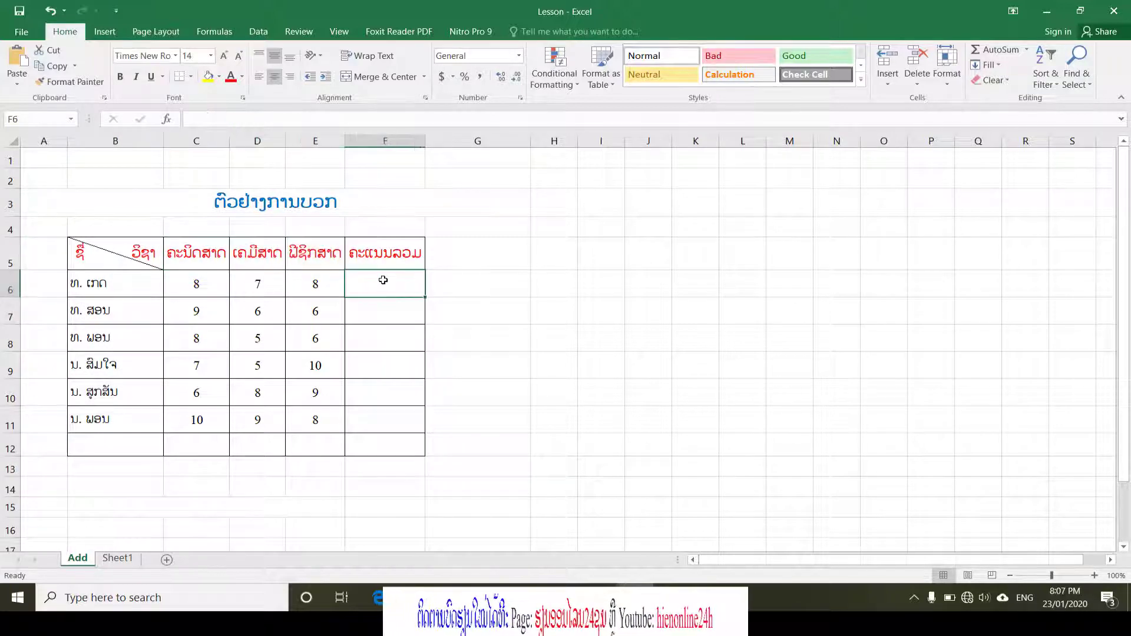
pyautogui.moveTo(198, 285); pyautogui.dragTo(306, 289)
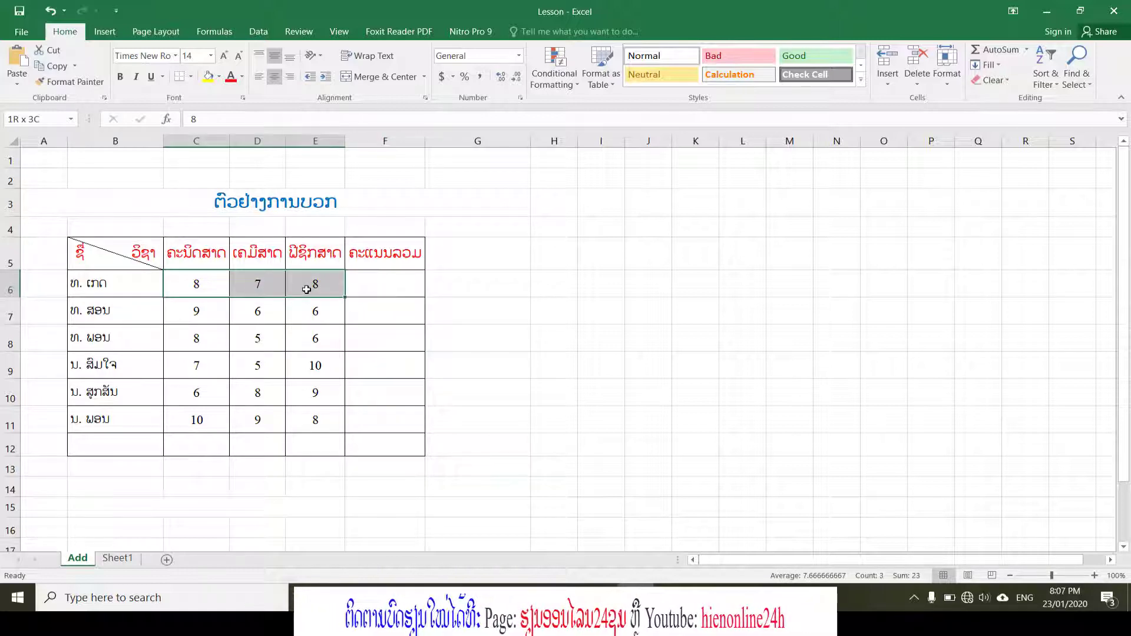
pyautogui.click(112, 293)
# Enter the formula =(C6+D6+E6) in F6 to total the first student's scores.
pyautogui.click(394, 284)
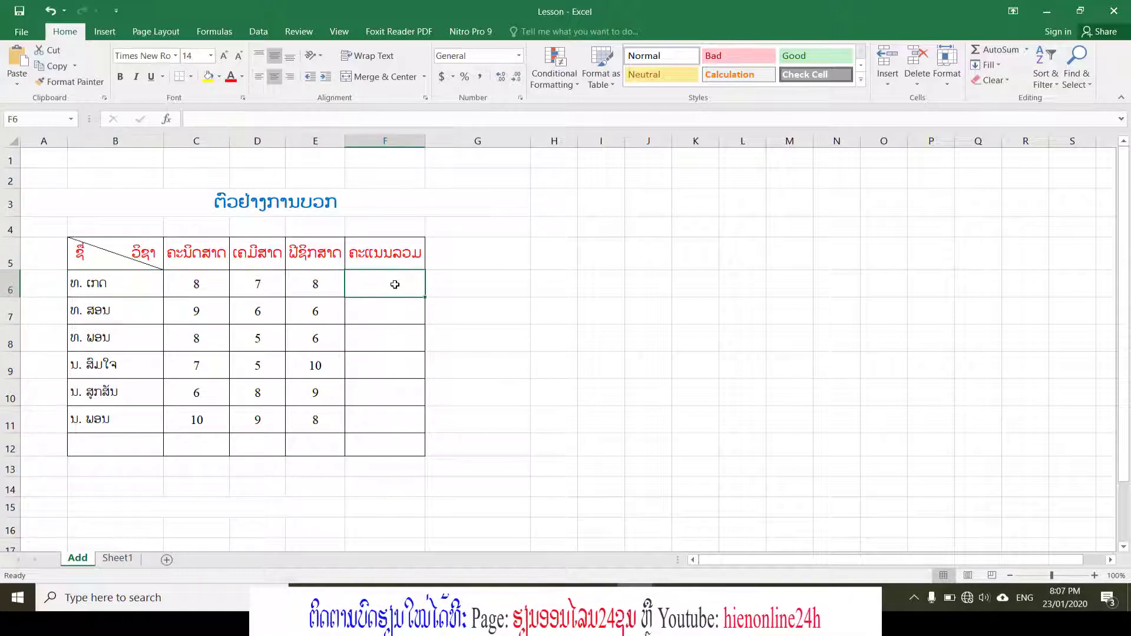
pyautogui.write('=')
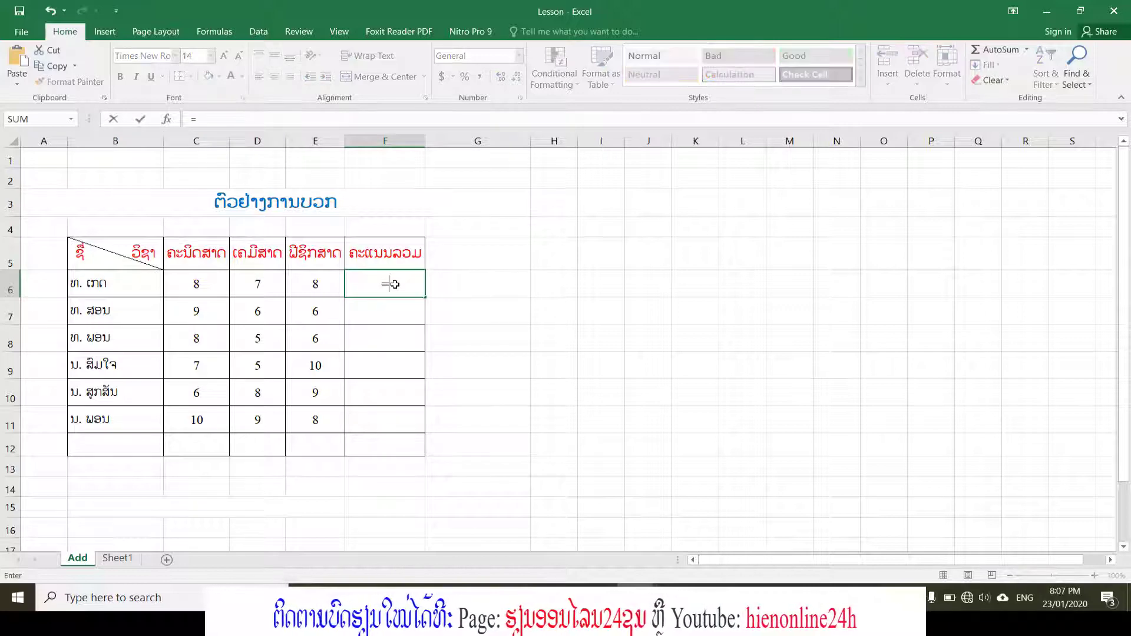
pyautogui.write('(')
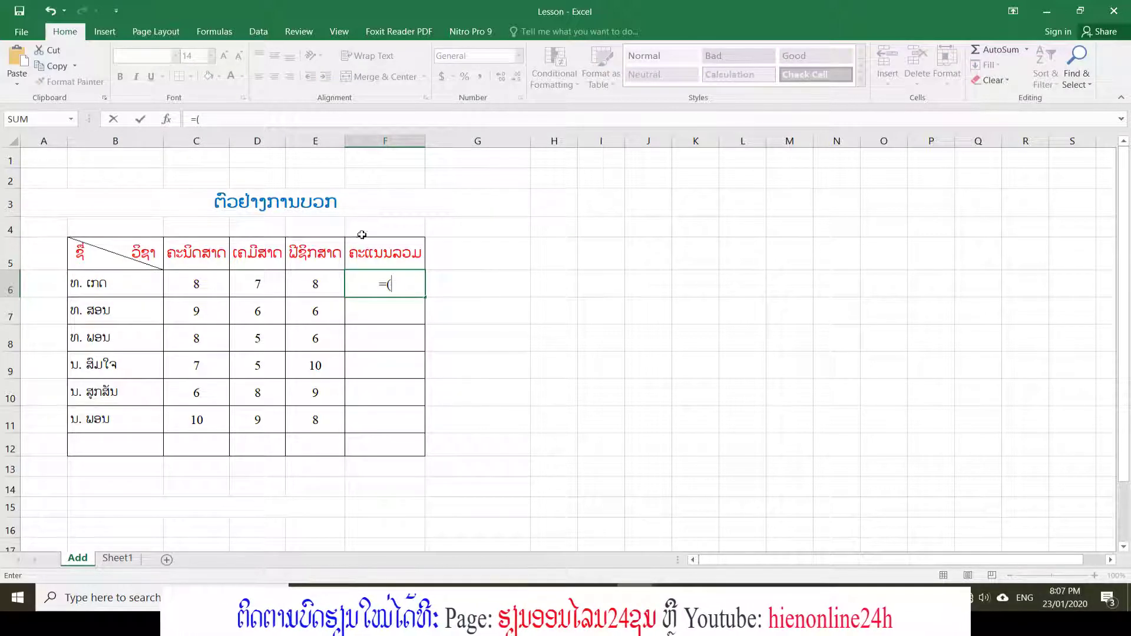
pyautogui.click(194, 284)
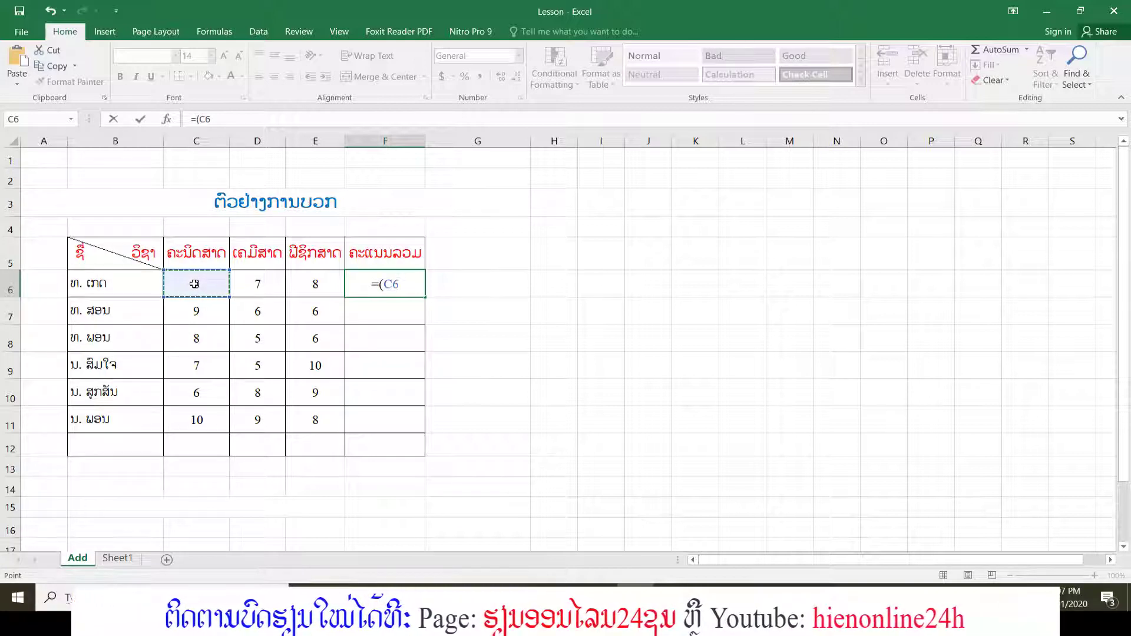
pyautogui.write('+')
pyautogui.click(264, 288)
pyautogui.write('+')
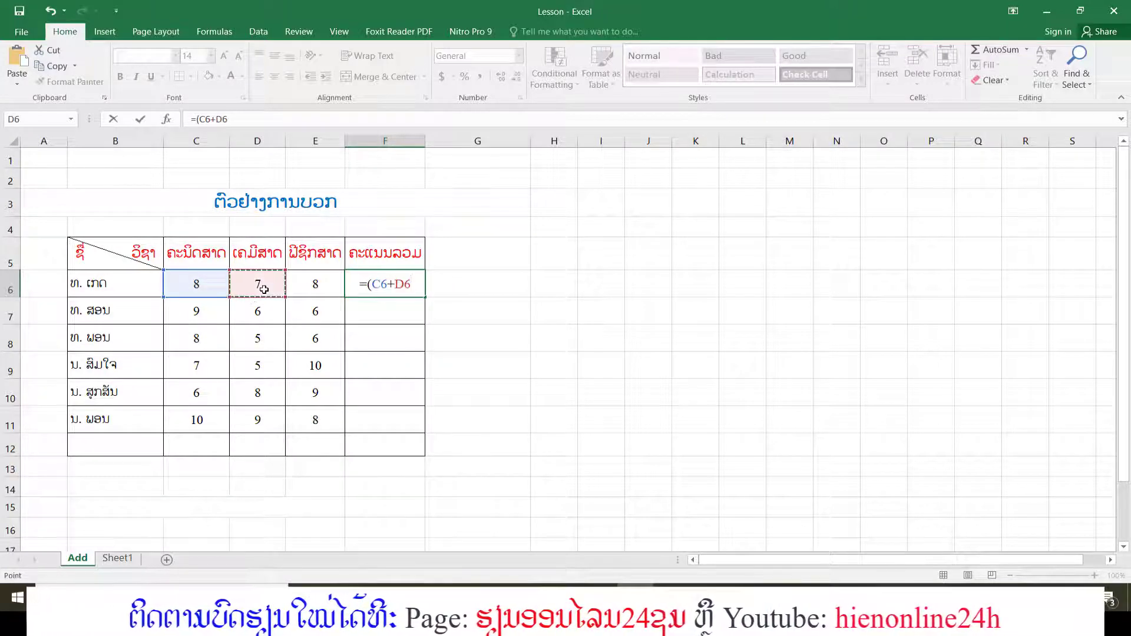
pyautogui.click(320, 281)
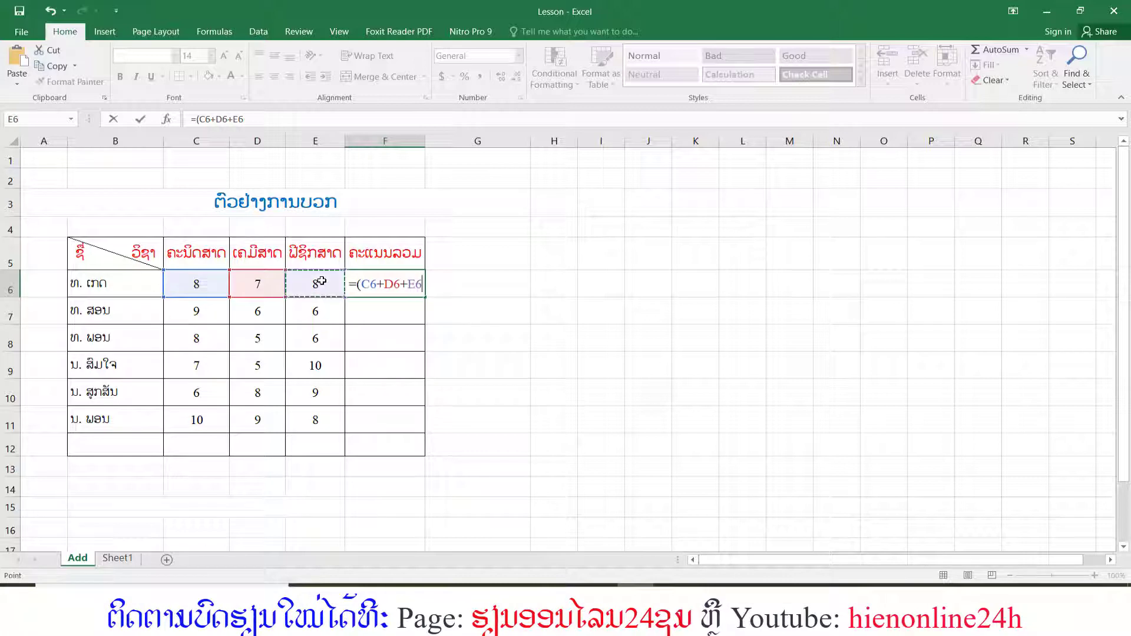
pyautogui.write('+')
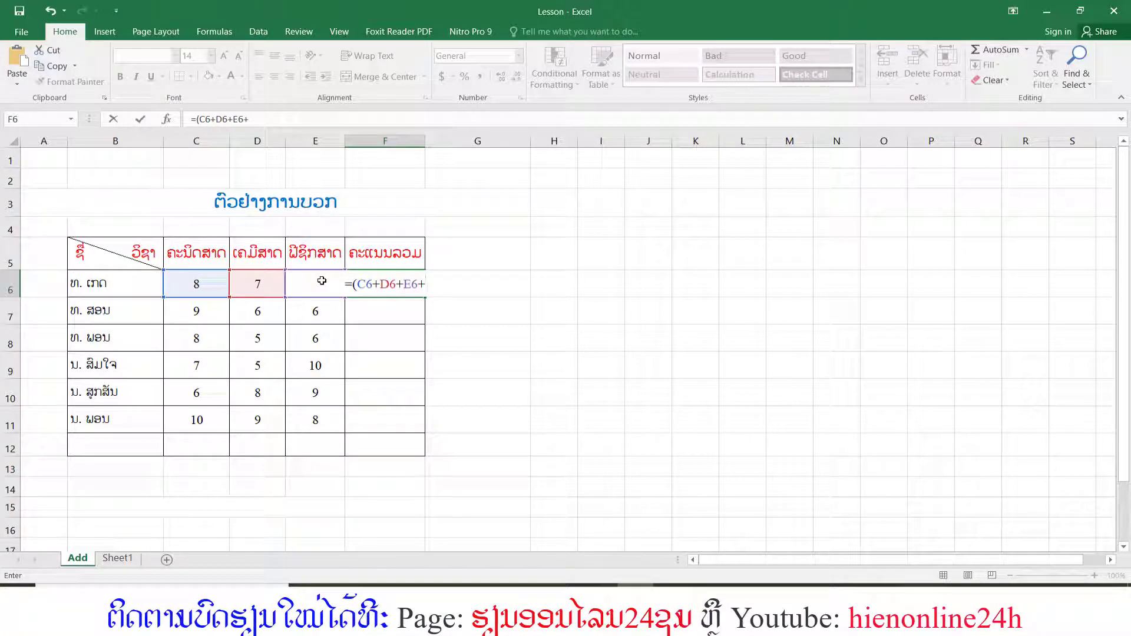
pyautogui.press('BackSpace')
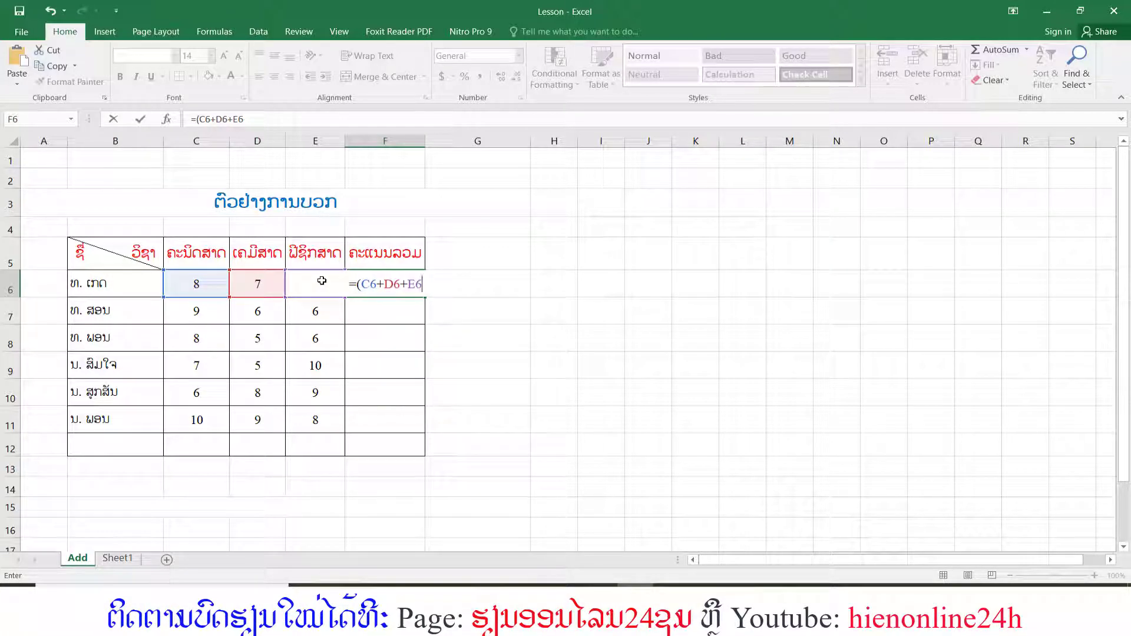
pyautogui.write(')')
pyautogui.press('Return')
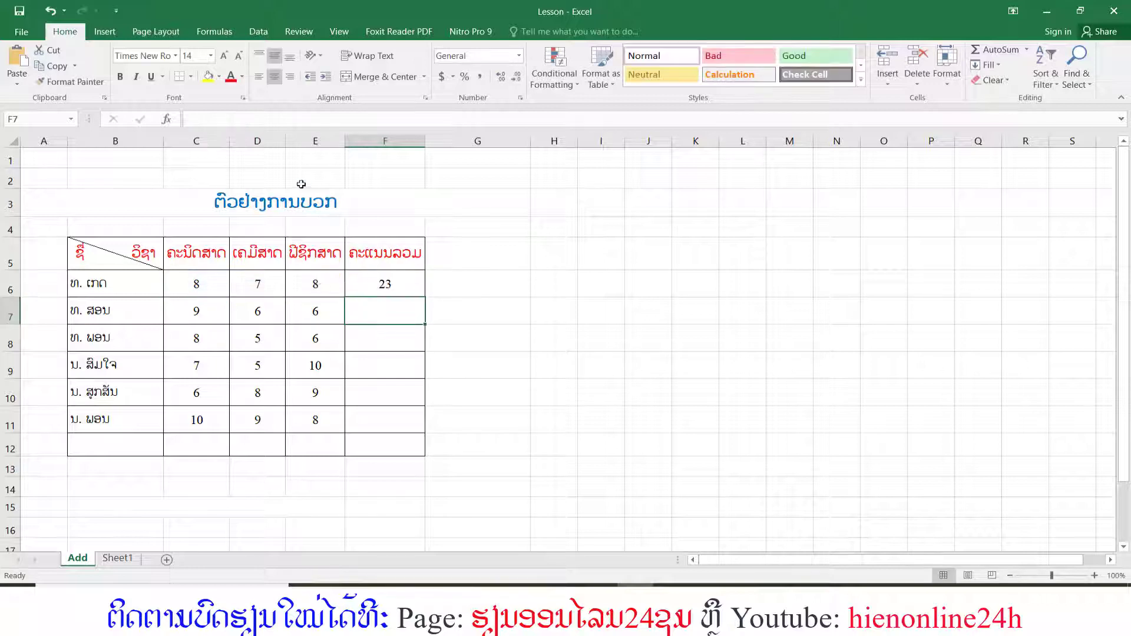
# Copy F6's formula text without the equals sign into G6 as the note (C6+D6+E6).
pyautogui.click(393, 288)
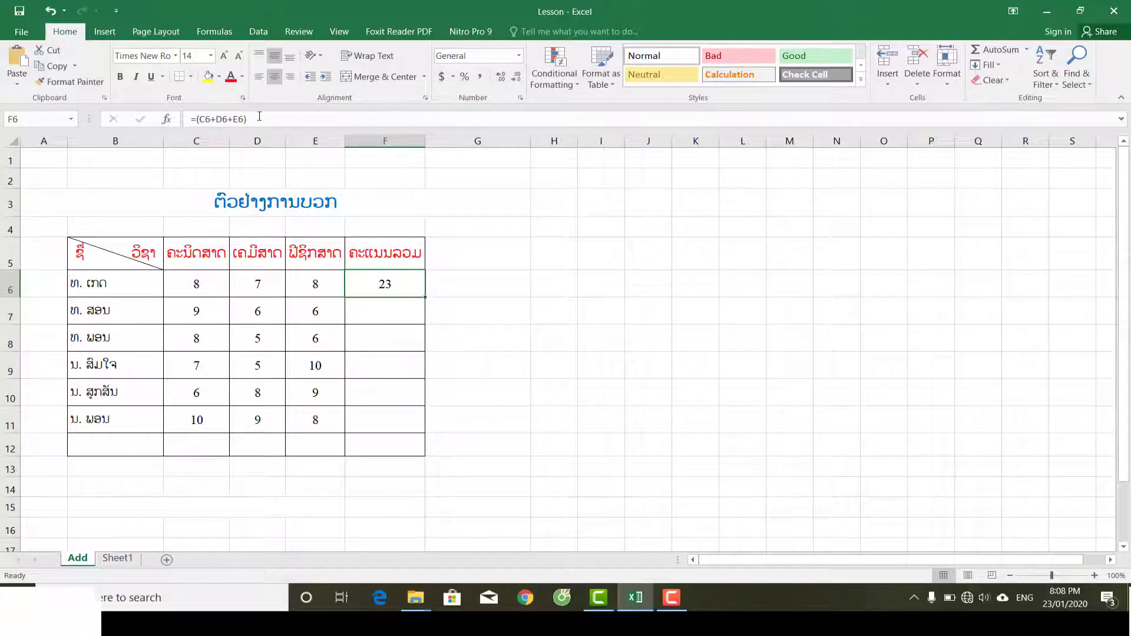
pyautogui.moveTo(246, 119); pyautogui.dragTo(197, 121)
pyautogui.hotkey('ctrl', 'c')
pyautogui.press('Escape')
pyautogui.click(457, 293)
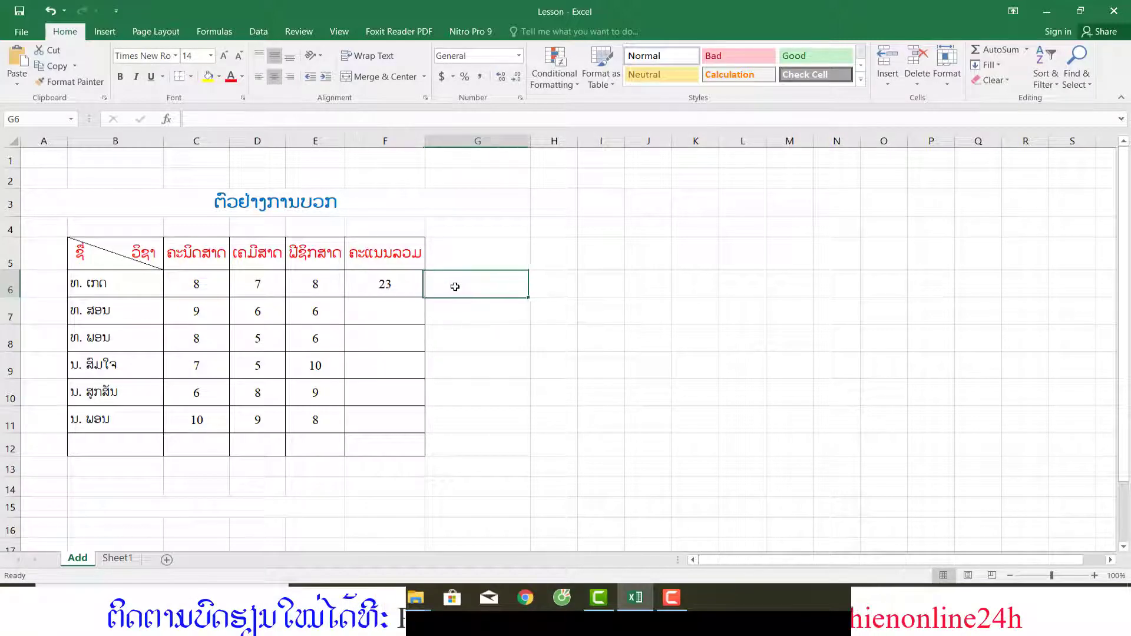
pyautogui.hotkey('ctrl', 'v')
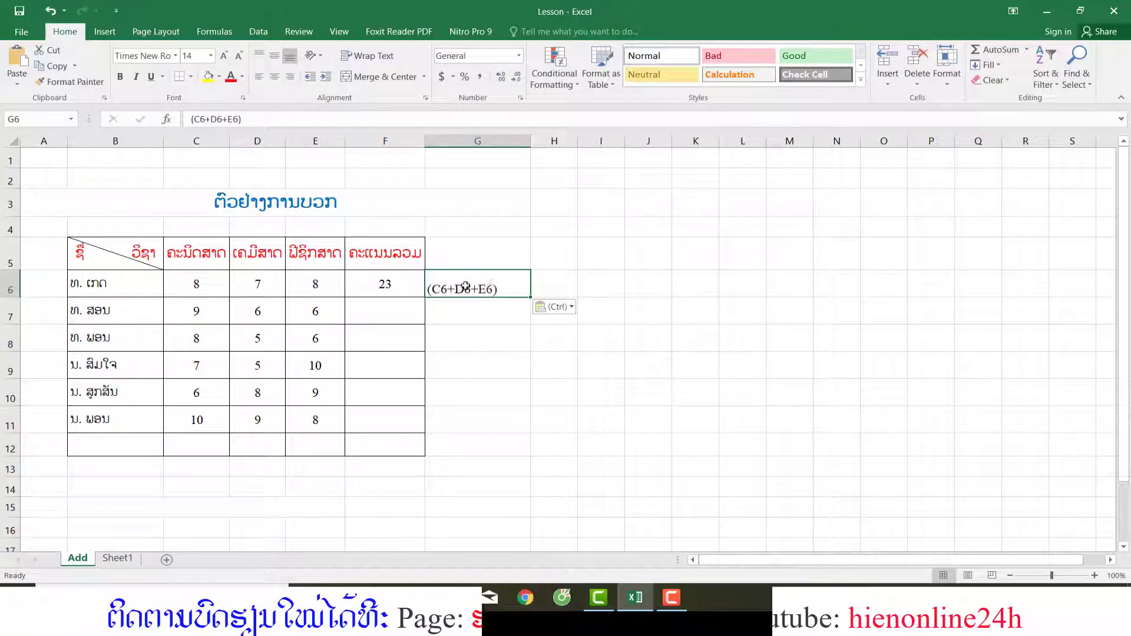
pyautogui.click(493, 143)
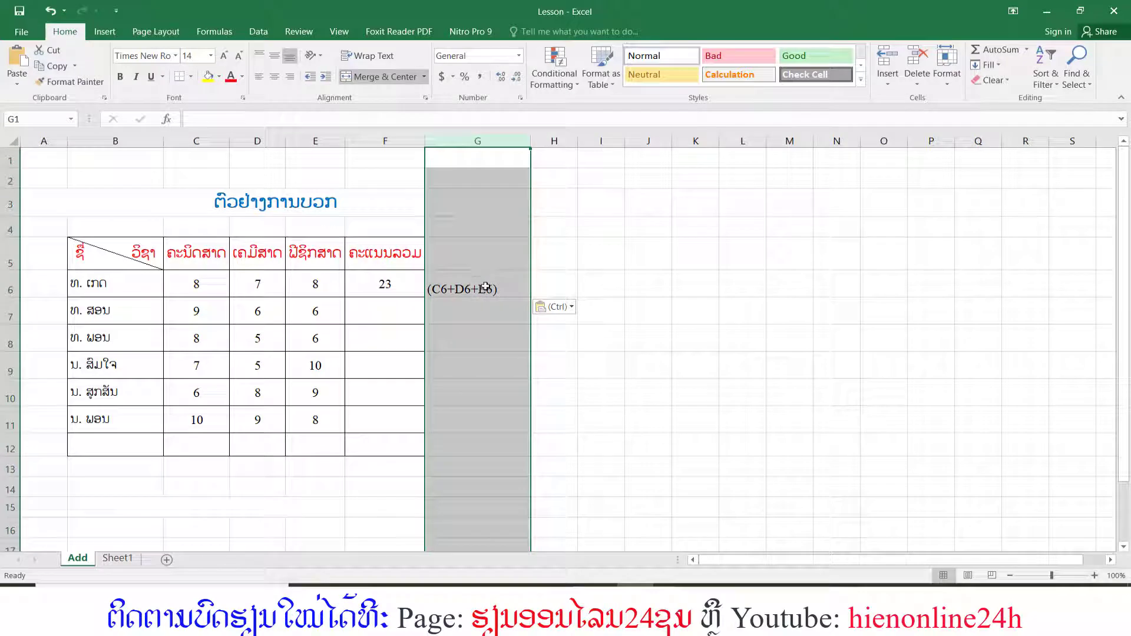
# Enter the formula =C7+D7+E7 in F7 to total the second student's scores without parentheses.
pyautogui.click(392, 314)
pyautogui.write('=')
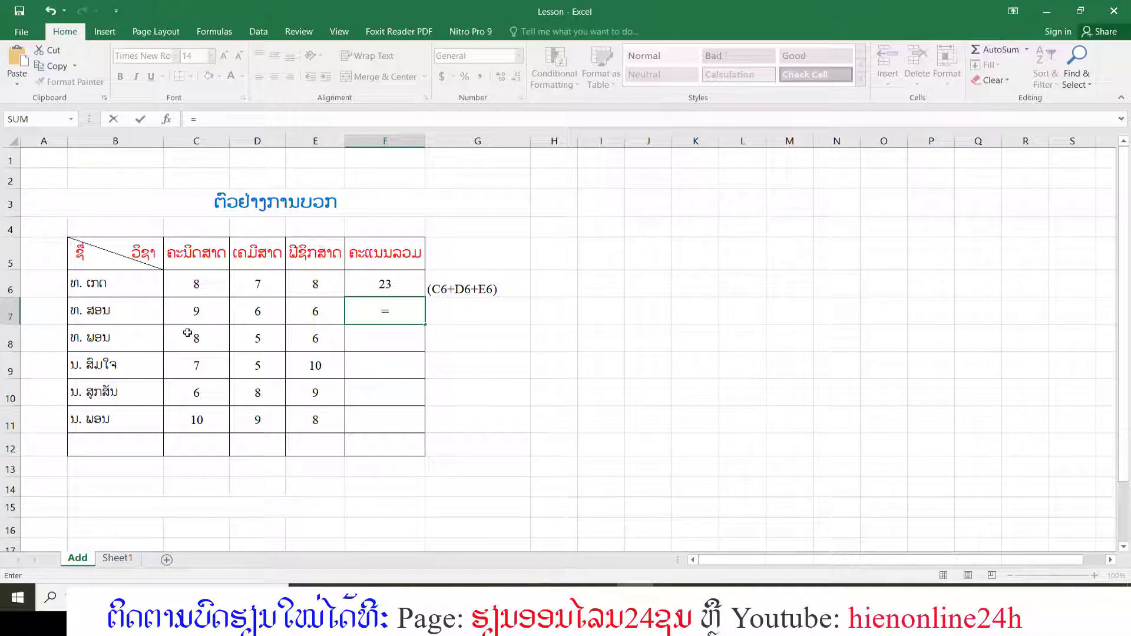
pyautogui.click(200, 314)
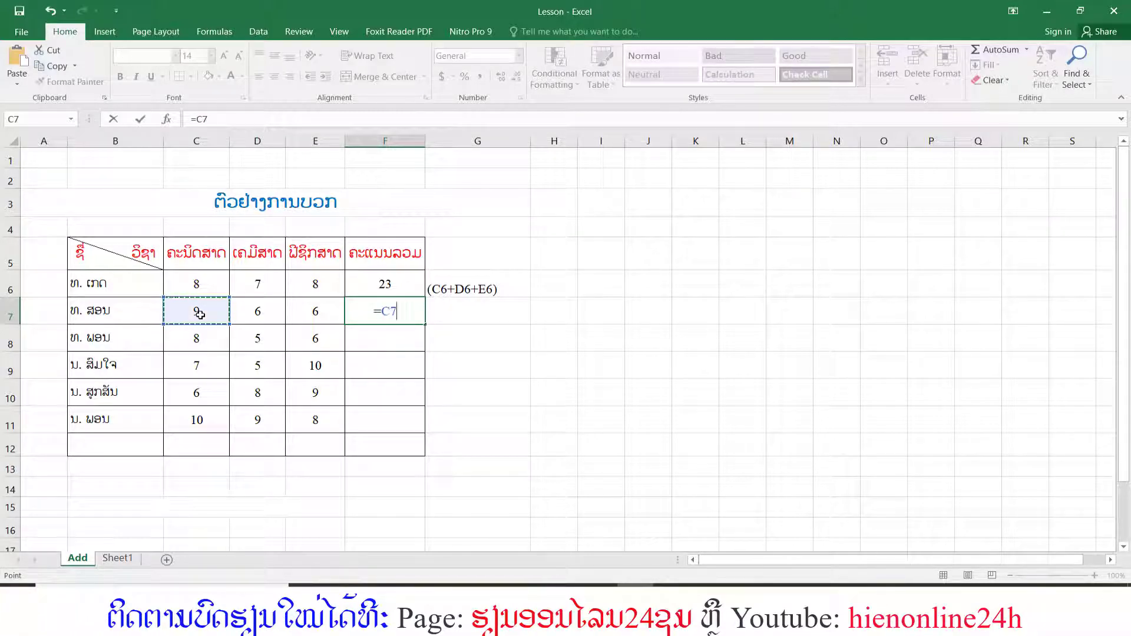
pyautogui.write('+')
pyautogui.click(257, 317)
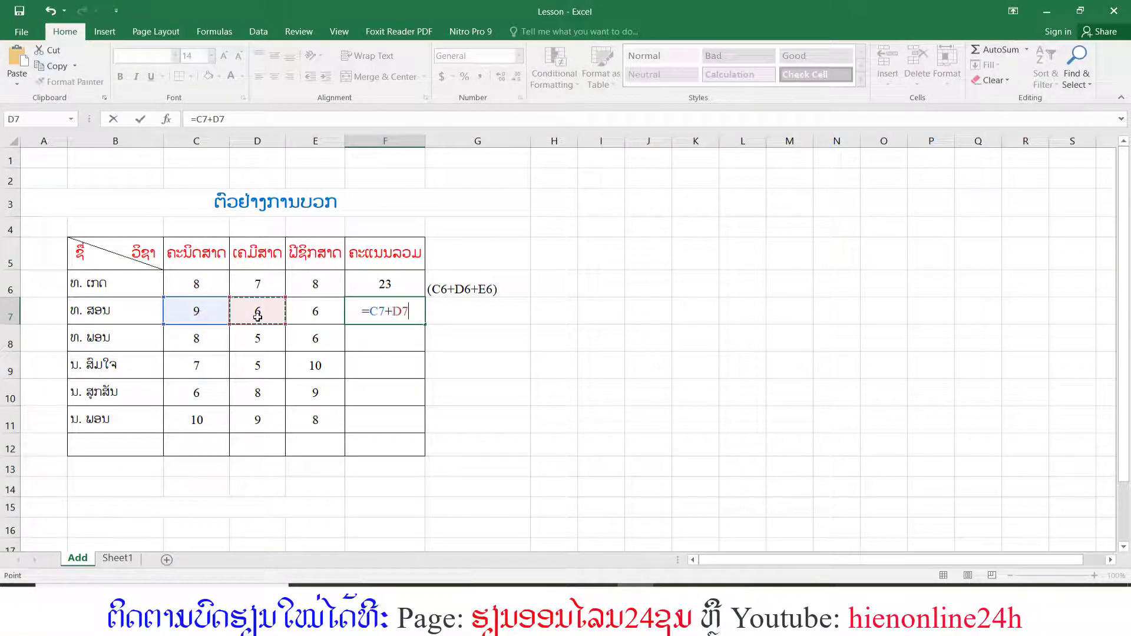
pyautogui.write('+')
pyautogui.click(320, 311)
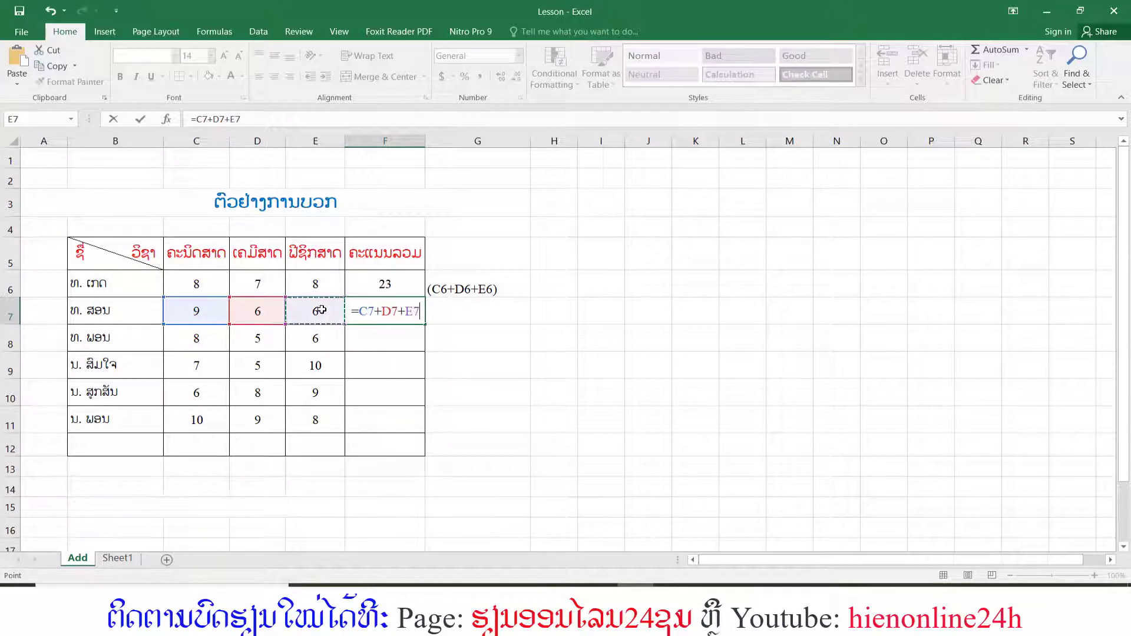
pyautogui.write('+')
pyautogui.press('Return')
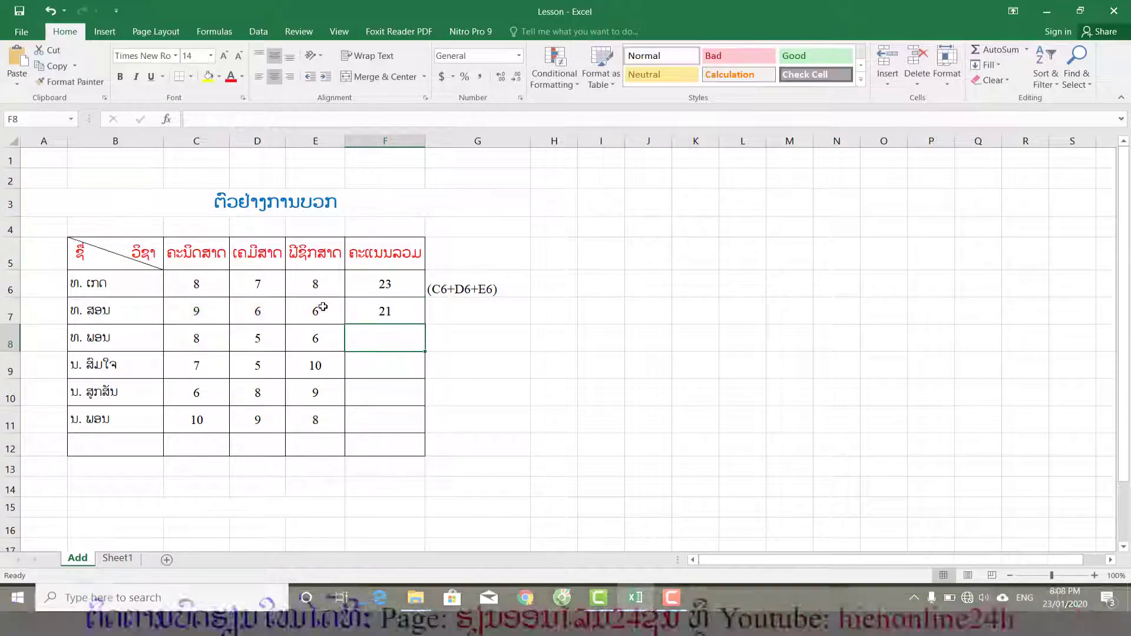
# Copy F7's formula text without the equals sign into G7 as the note C7+D7+E7.
pyautogui.click(463, 313)
pyautogui.click(398, 303)
pyautogui.moveTo(245, 120); pyautogui.dragTo(199, 121)
pyautogui.hotkey('ctrl', 'c')
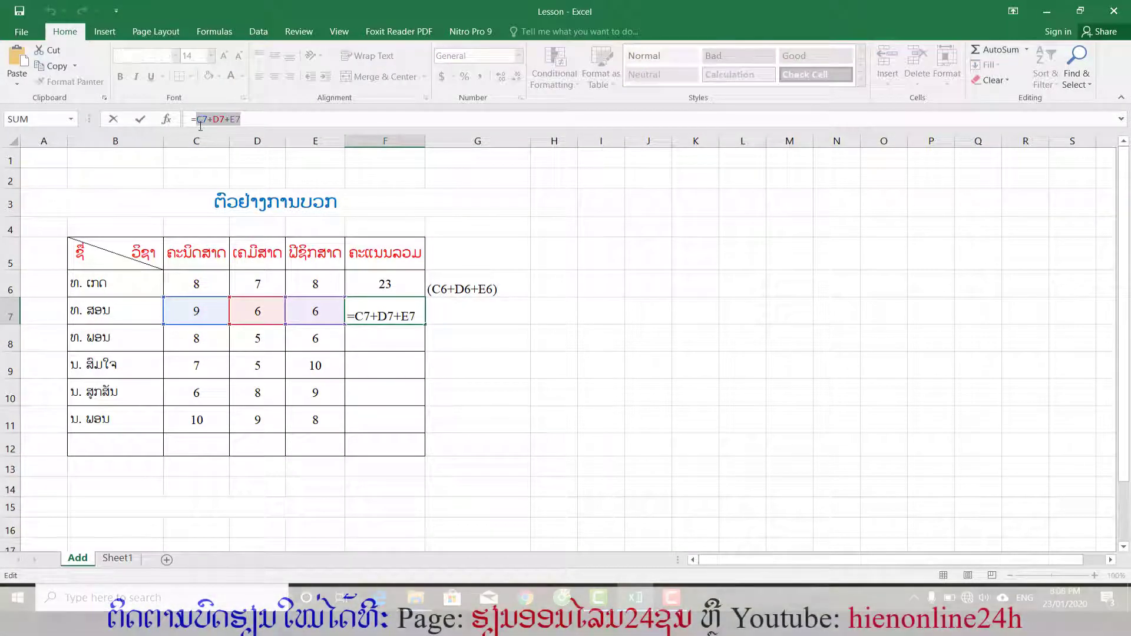
pyautogui.press('Return')
pyautogui.click(452, 314)
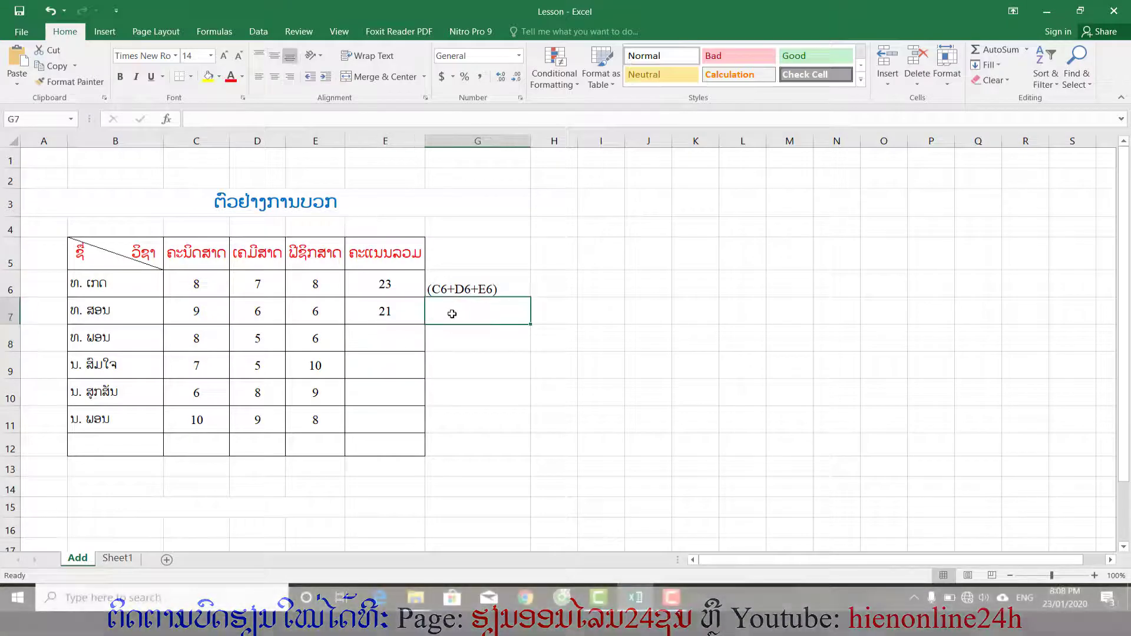
pyautogui.hotkey('ctrl', 'v')
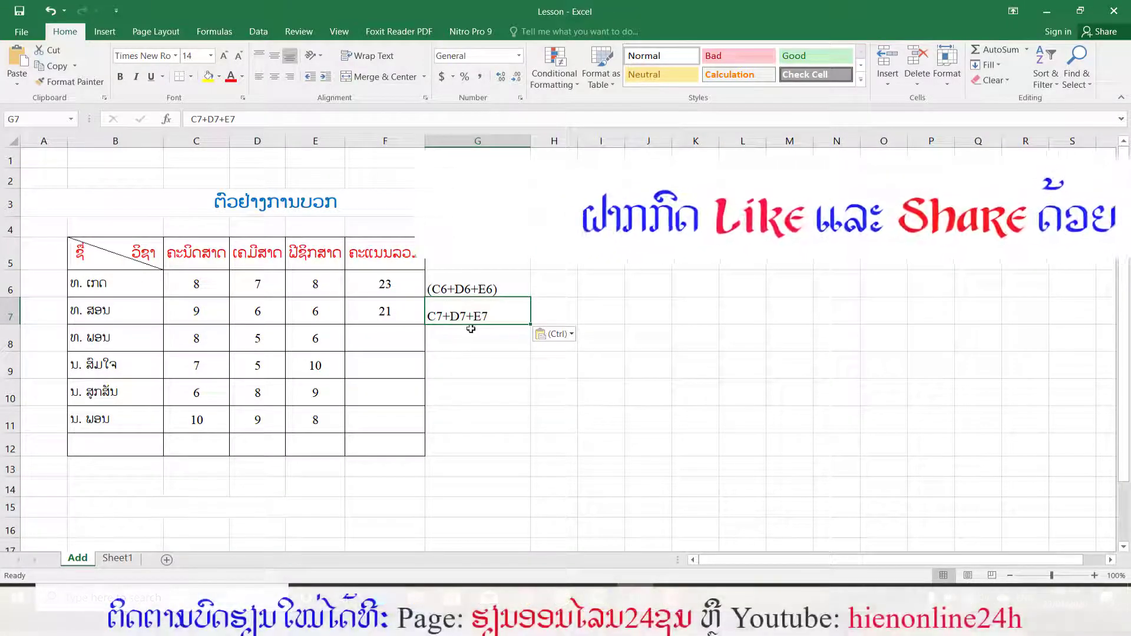
# Total the third student's scores in F8 with the SUM function, using =SUM(C8:E8).
pyautogui.click(384, 337)
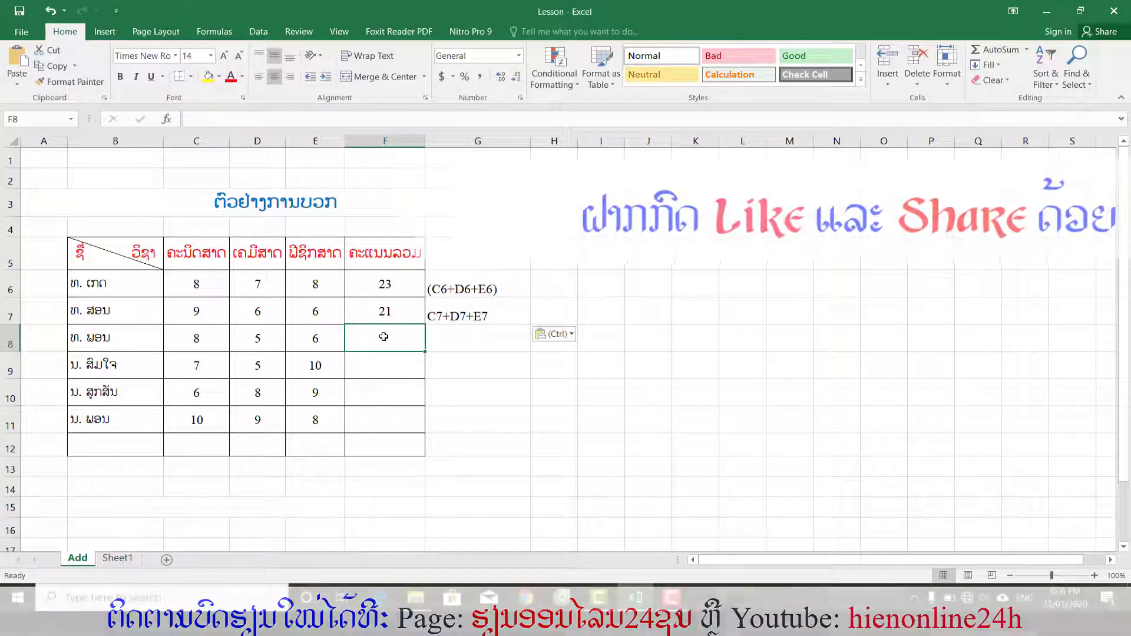
pyautogui.write('=sum')
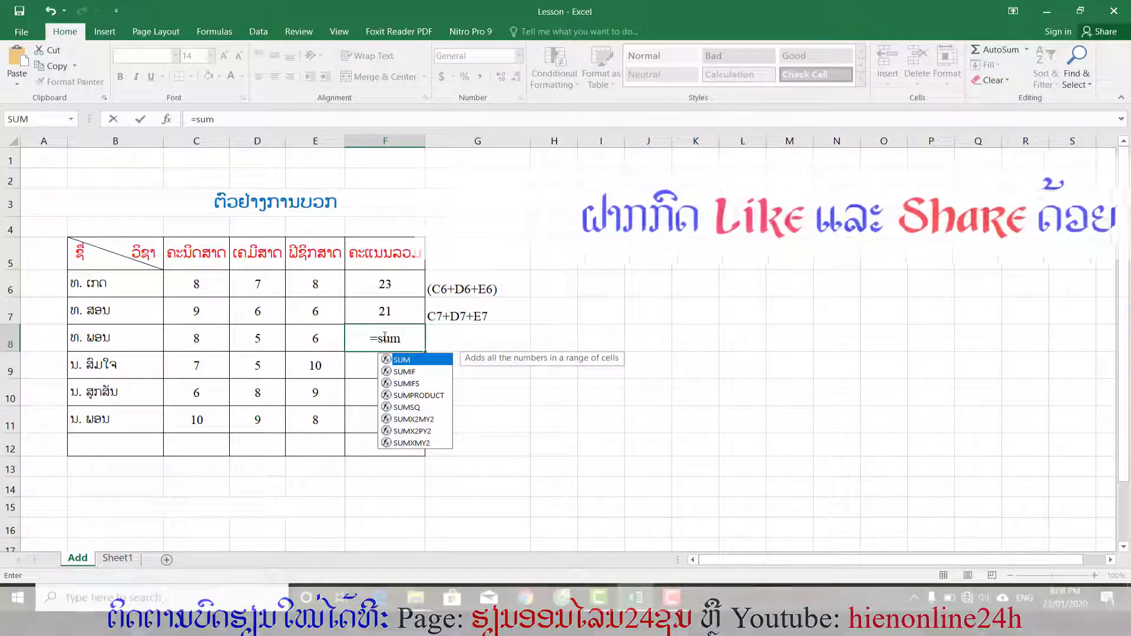
pyautogui.doubleClick(403, 360)
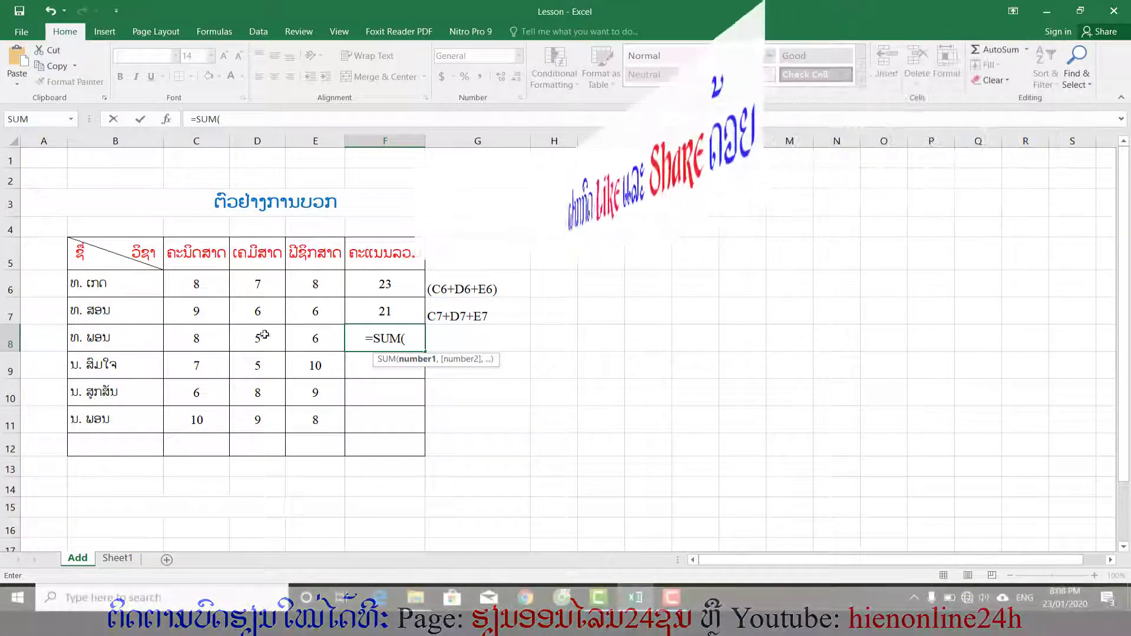
pyautogui.click(211, 338)
pyautogui.moveTo(239, 336); pyautogui.dragTo(301, 331)
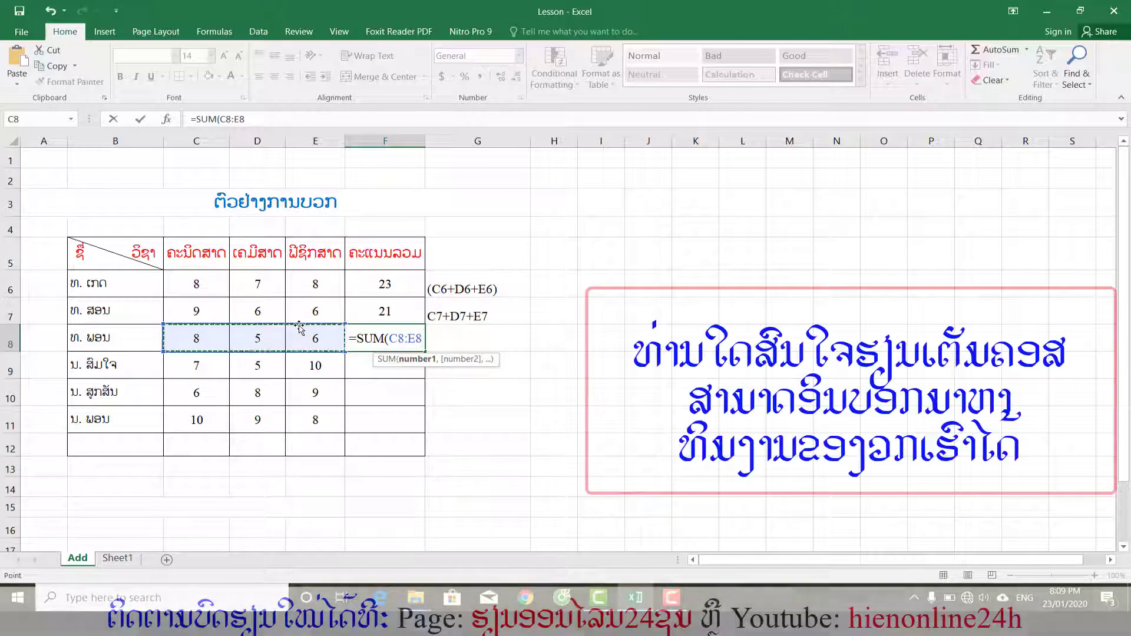
pyautogui.write(')')
pyautogui.press('Return')
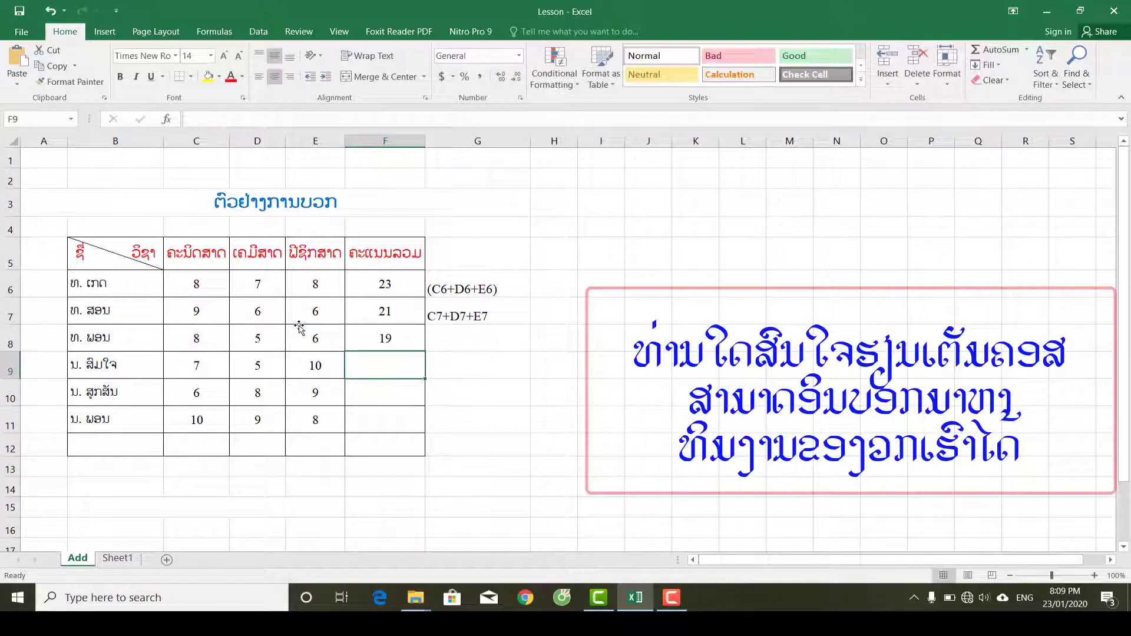
# Copy F8's formula text without the equals sign into G8 as the note SUM(C8:E8), and reselect F8.
pyautogui.click(392, 333)
pyautogui.click(268, 120)
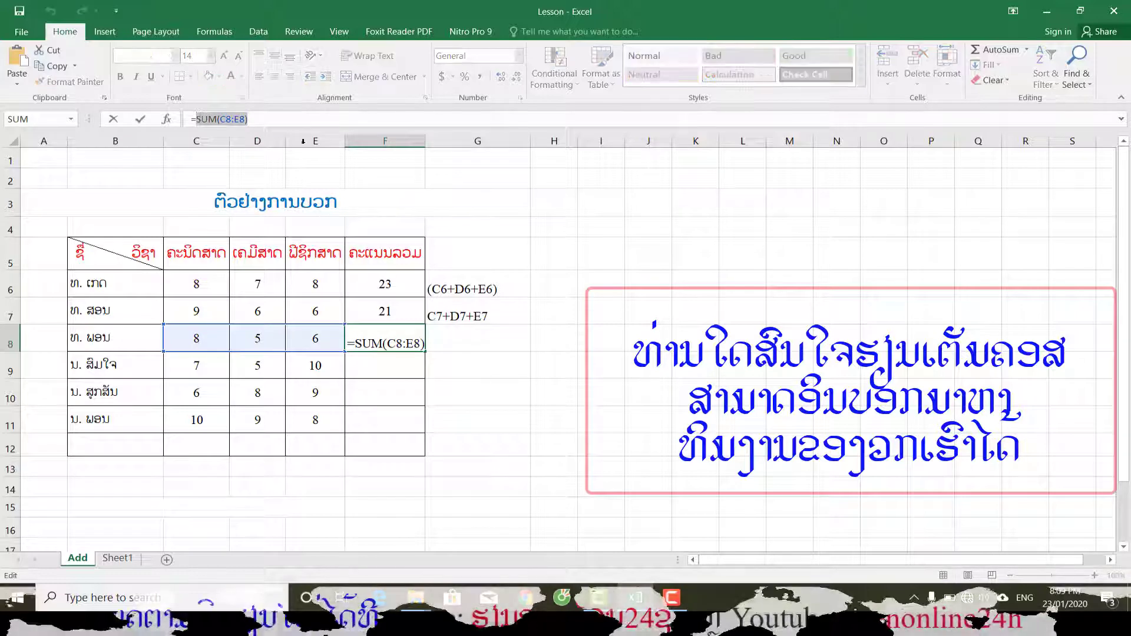
pyautogui.press('Return')
pyautogui.click(467, 339)
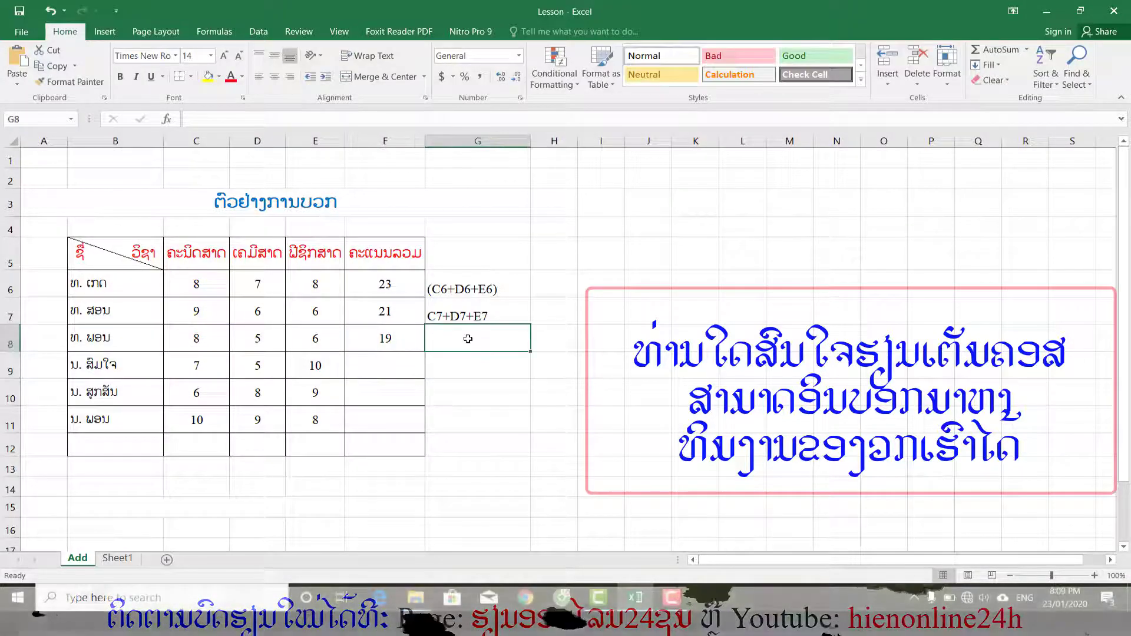
pyautogui.hotkey('ctrl', 'v')
pyautogui.click(477, 359)
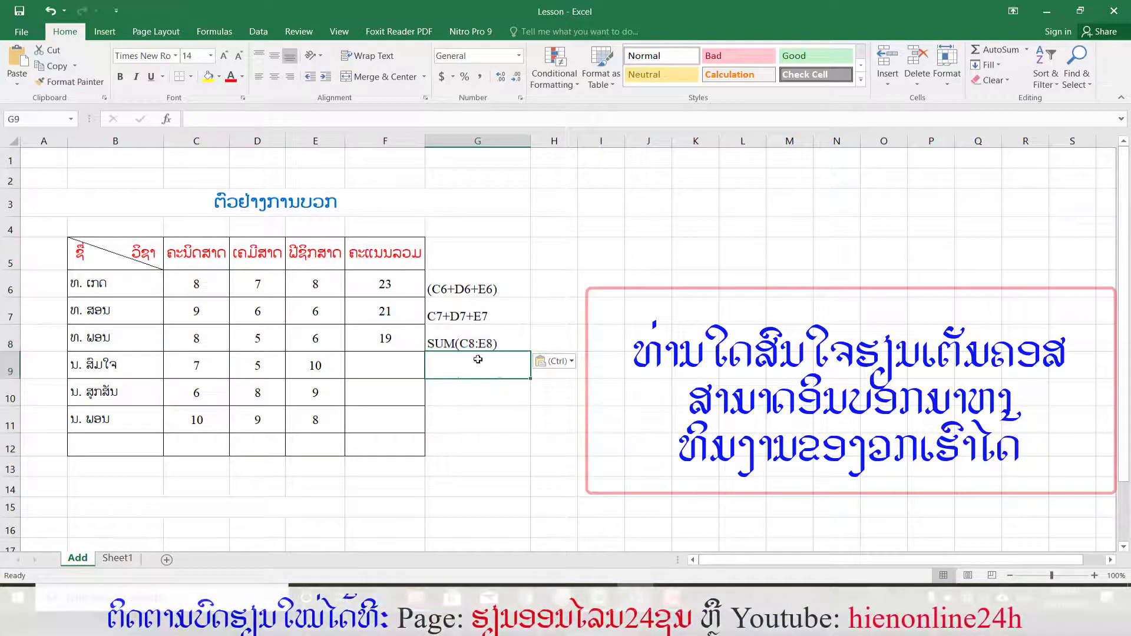
pyautogui.click(385, 337)
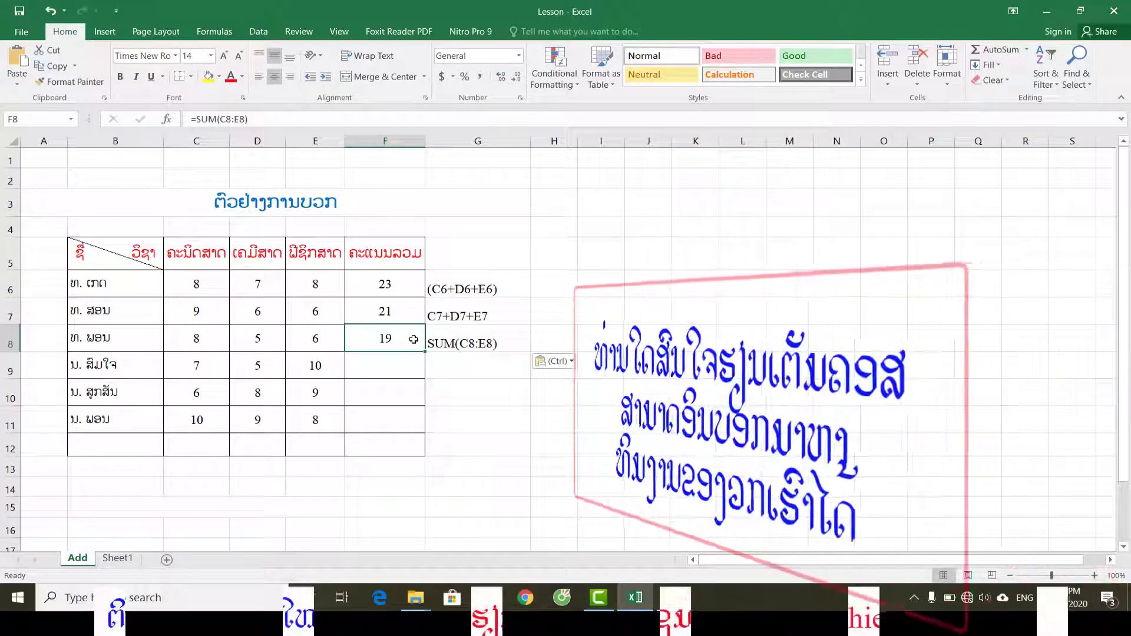
# Copy the SUM formula from F8 and paste it into F9 for the fourth student's total, then check the pasted formula's range.
pyautogui.press('Return')
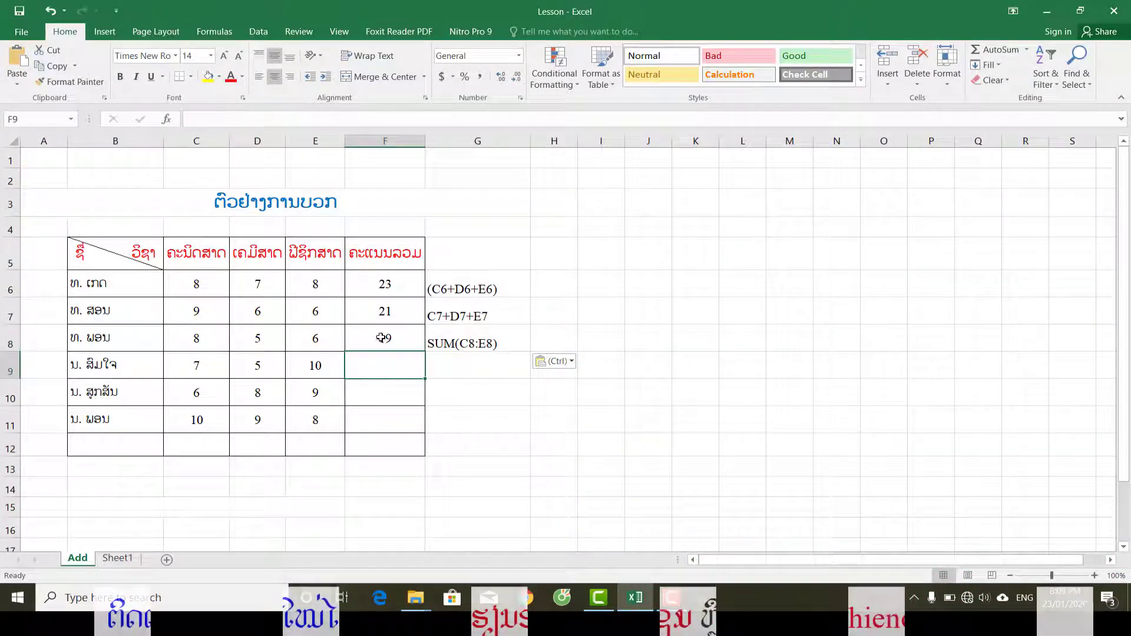
pyautogui.click(381, 337)
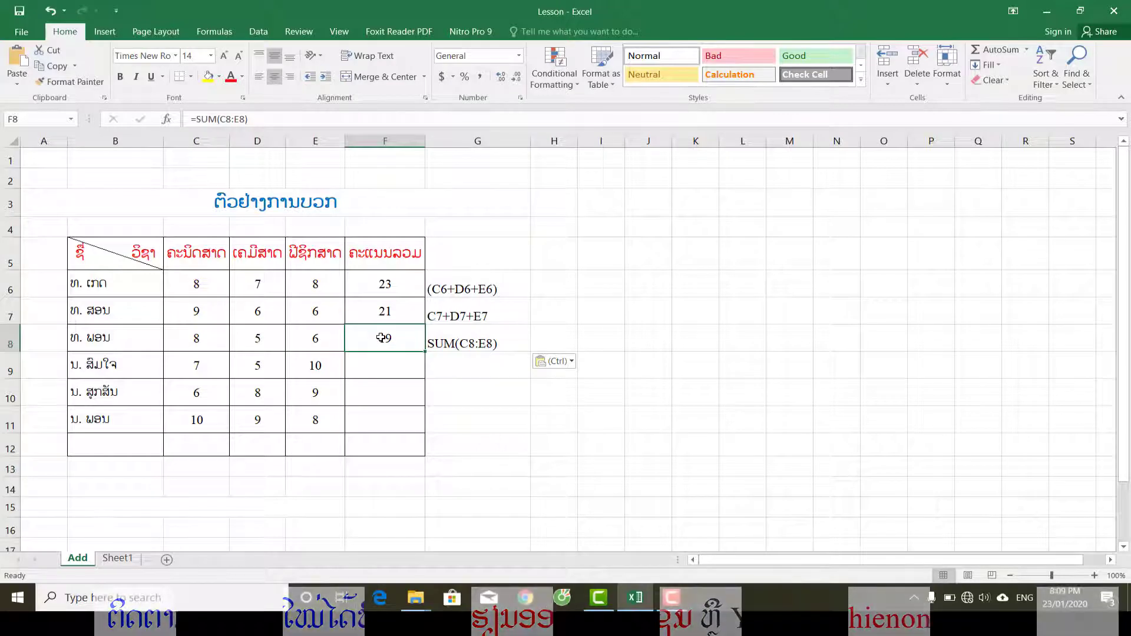
pyautogui.rightClick(381, 338)
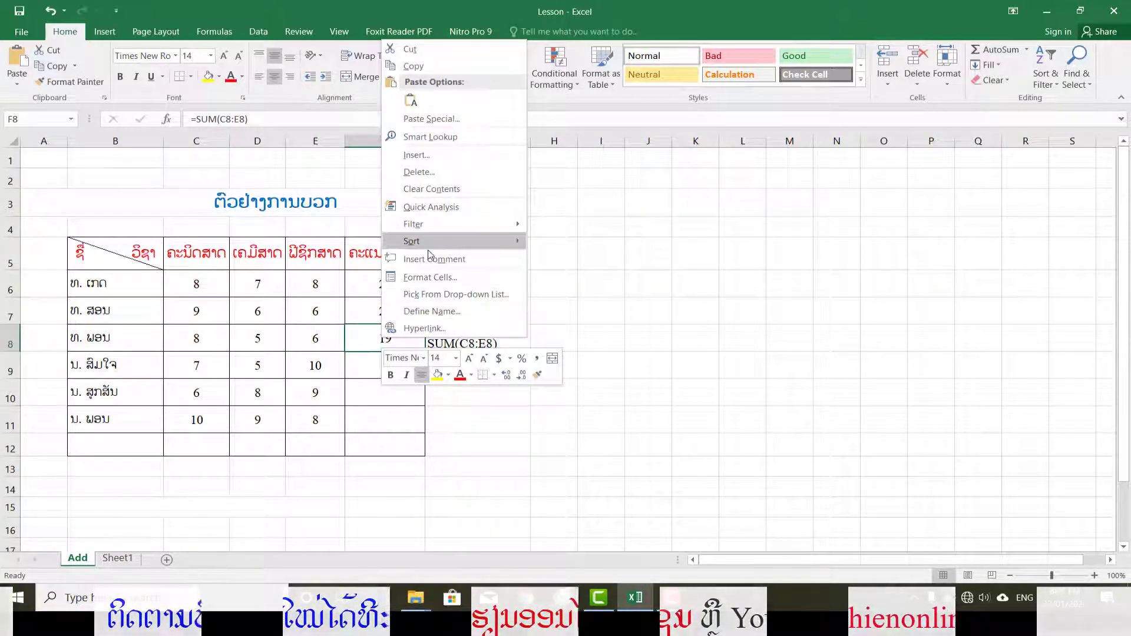
pyautogui.click(414, 66)
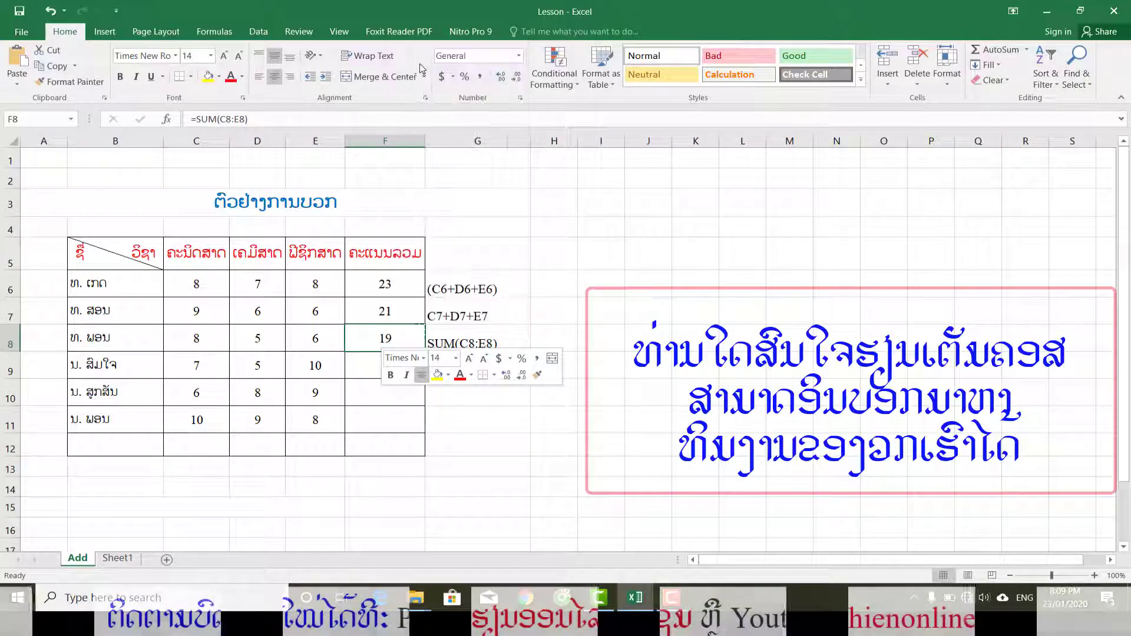
pyautogui.click(377, 366)
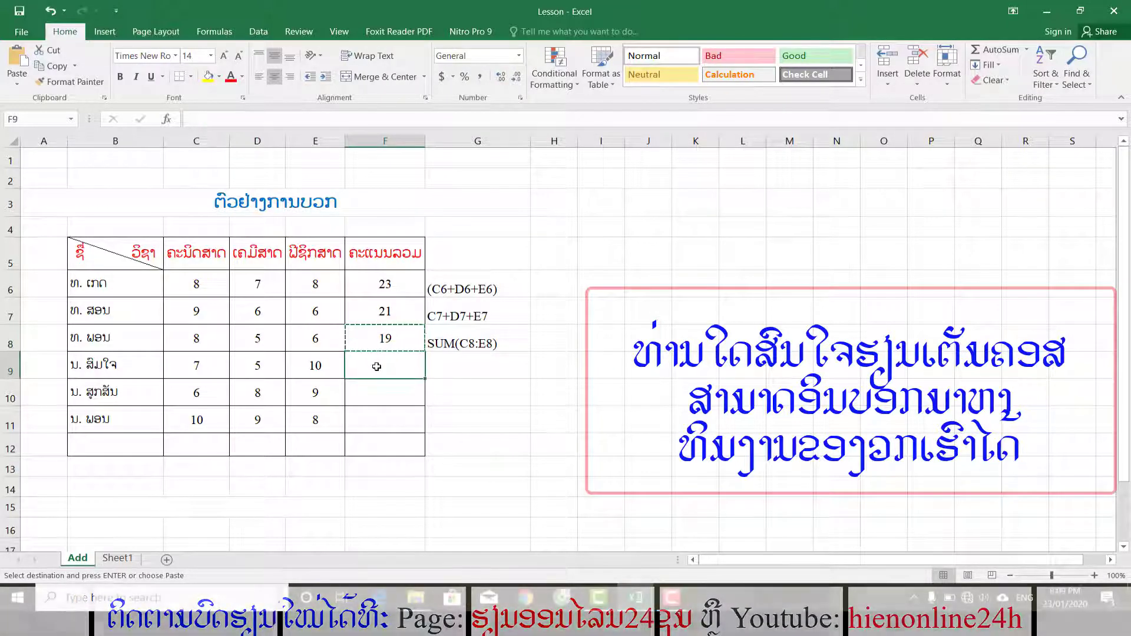
pyautogui.rightClick(377, 366)
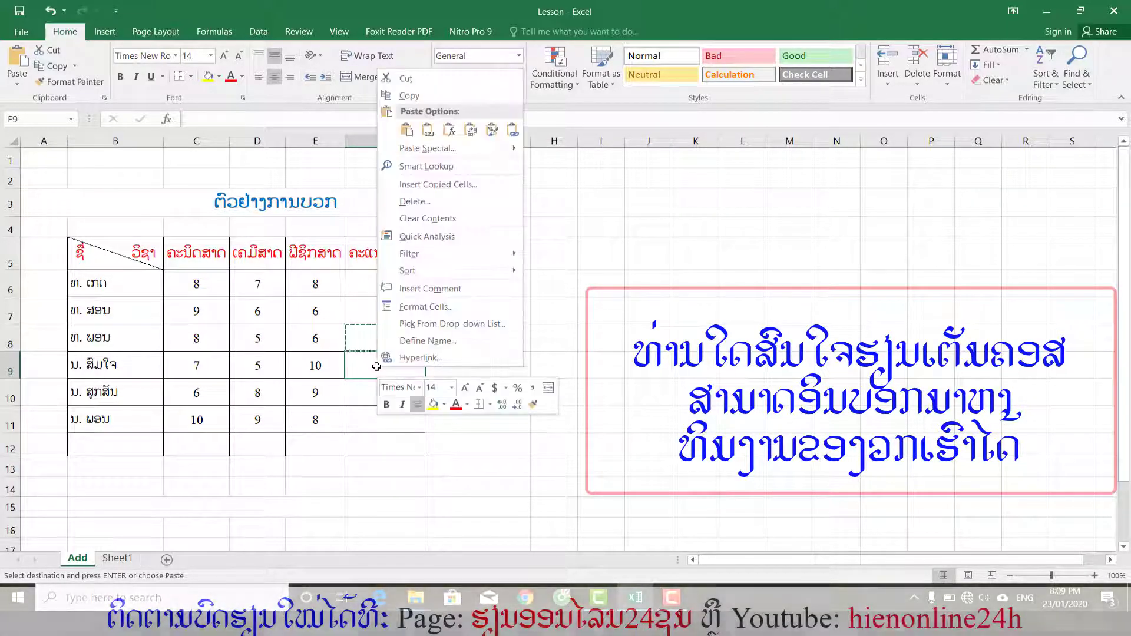
pyautogui.click(407, 130)
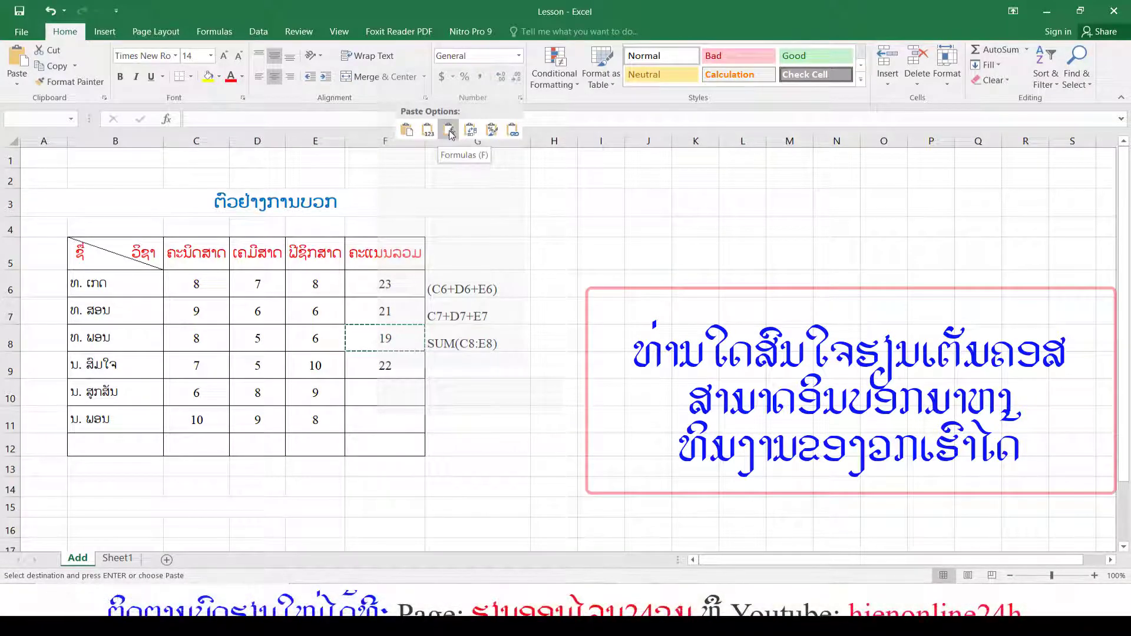
pyautogui.click(405, 132)
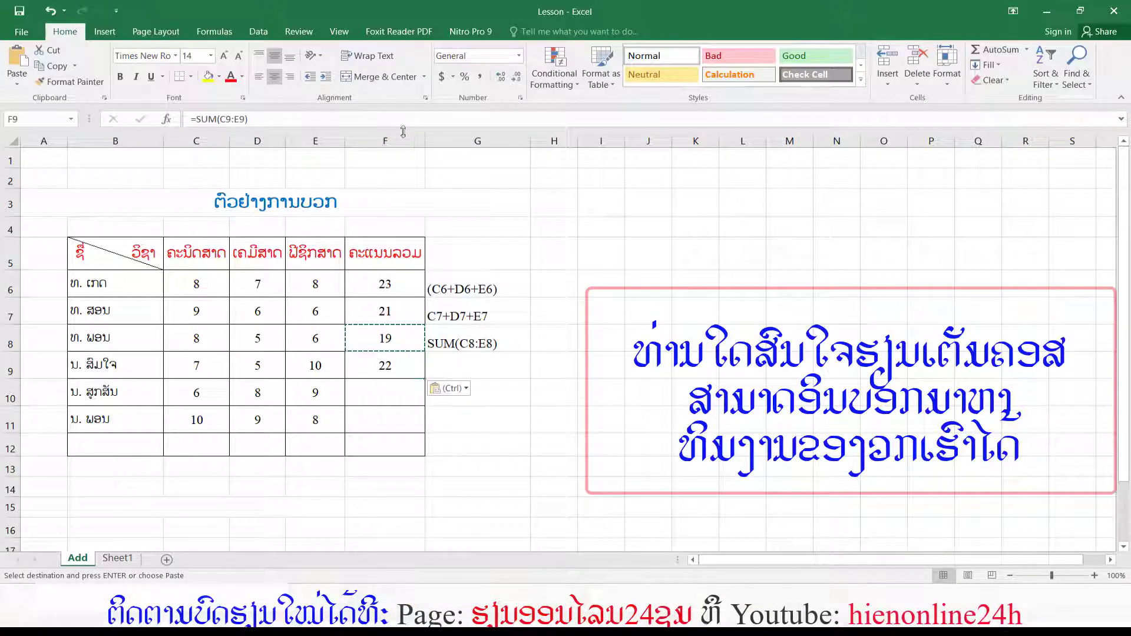
pyautogui.doubleClick(372, 365)
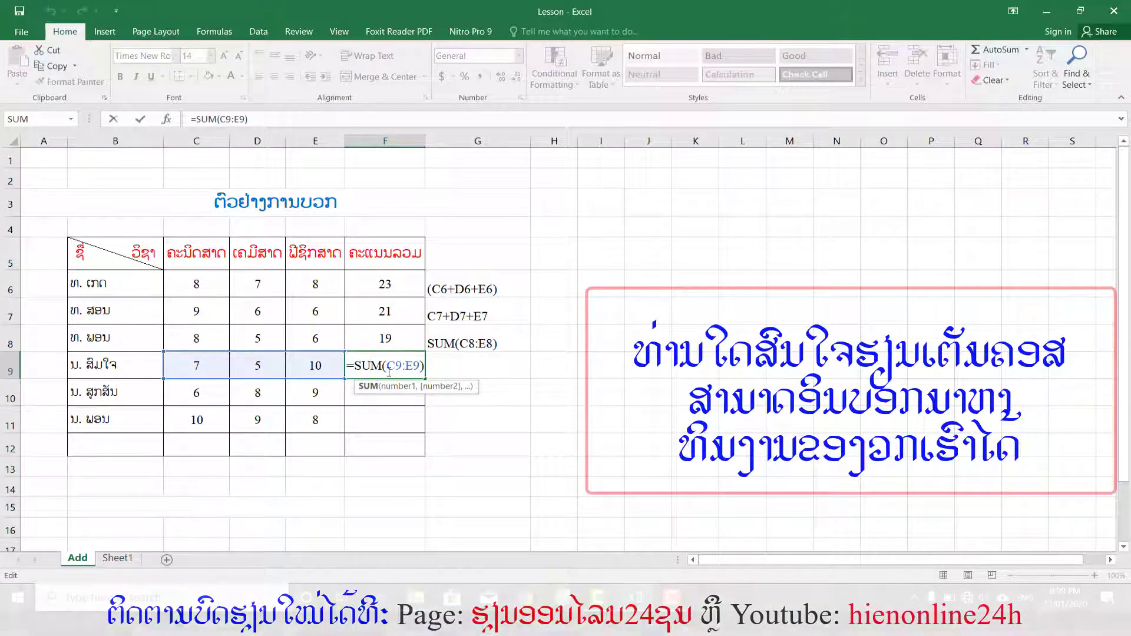
pyautogui.press('Return')
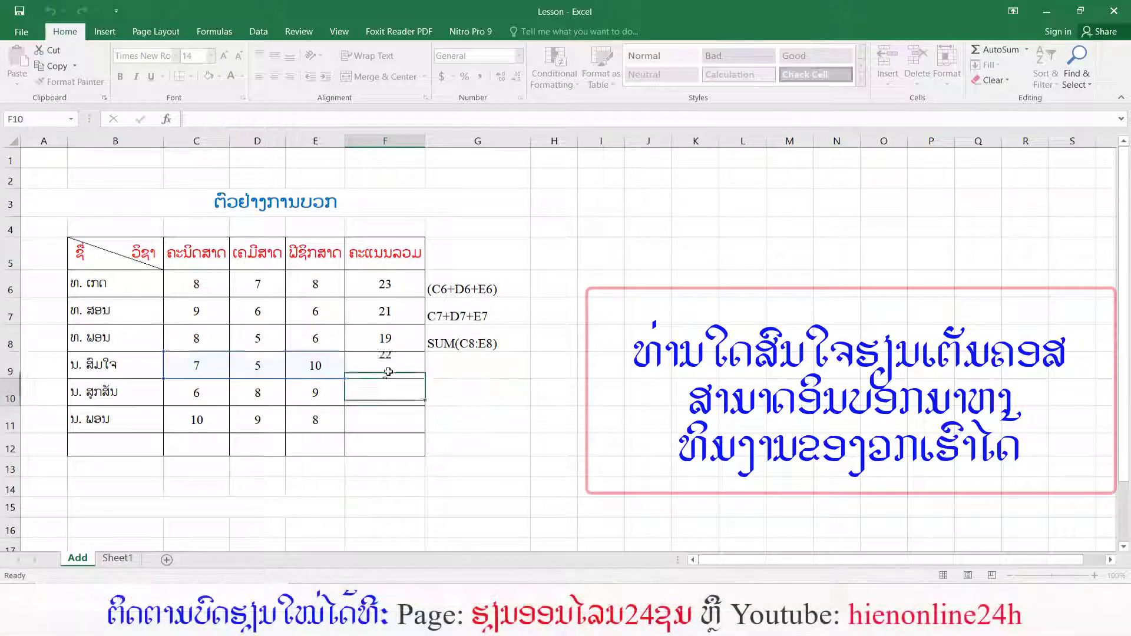
# Fill the SUM formula from F9 down through F11 to total the last two students' scores, and check F10.
pyautogui.click(411, 368)
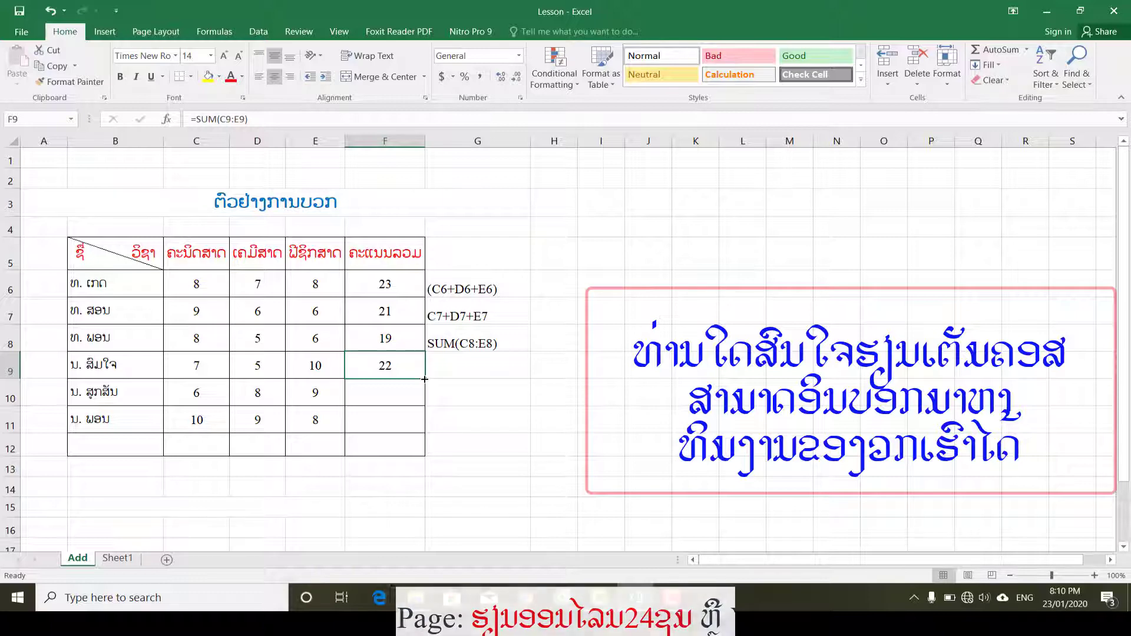
pyautogui.moveTo(424, 379); pyautogui.dragTo(421, 419)
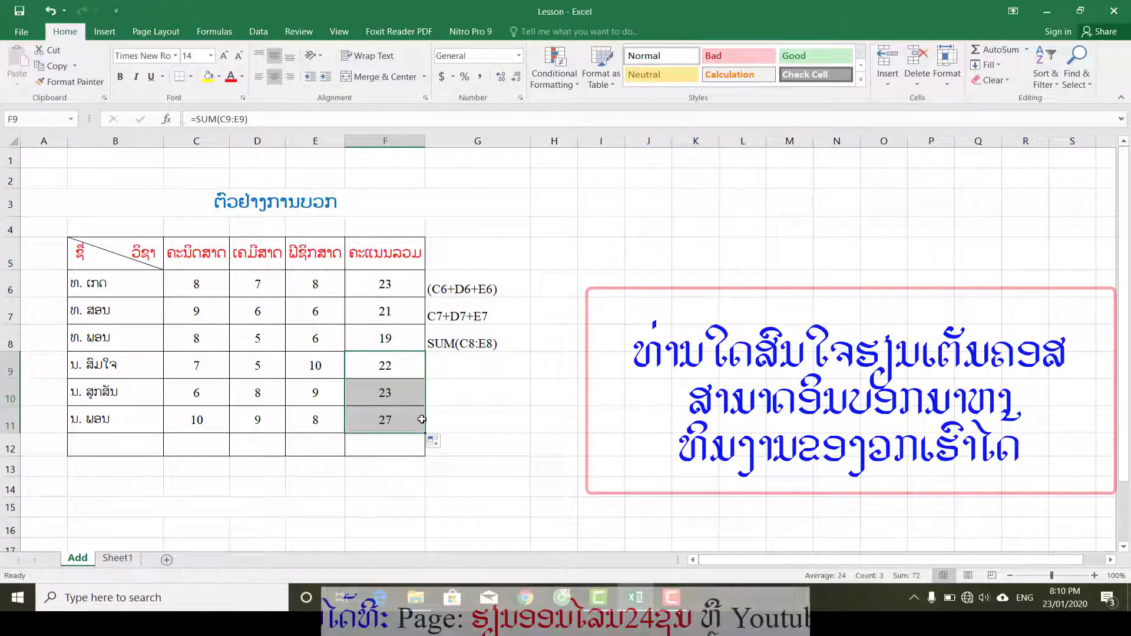
pyautogui.click(379, 396)
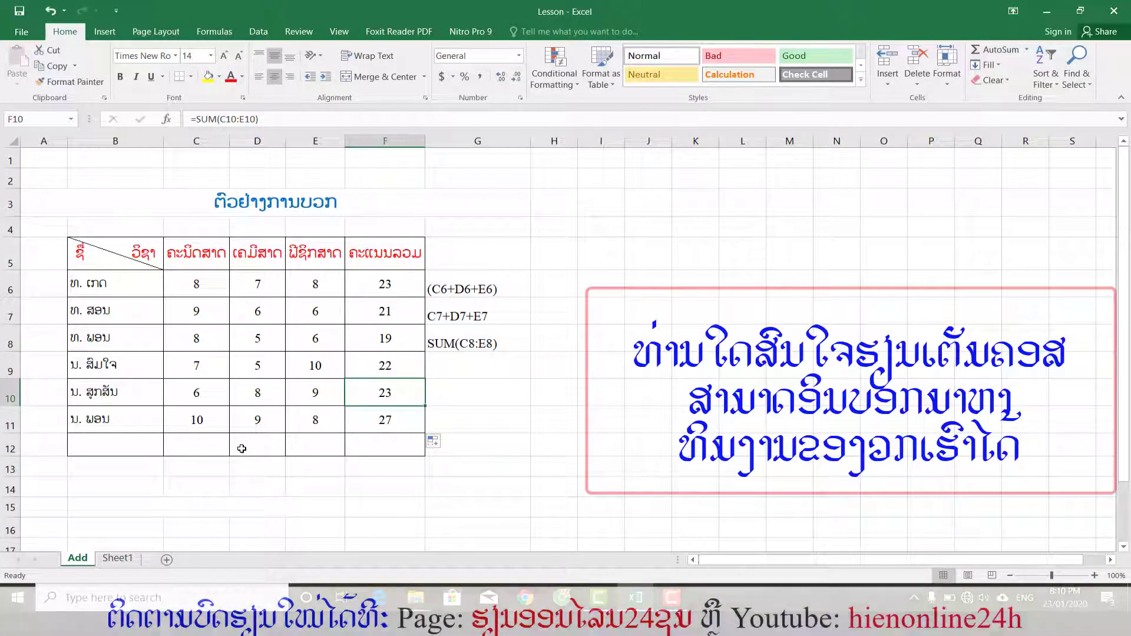
pyautogui.click(452, 398)
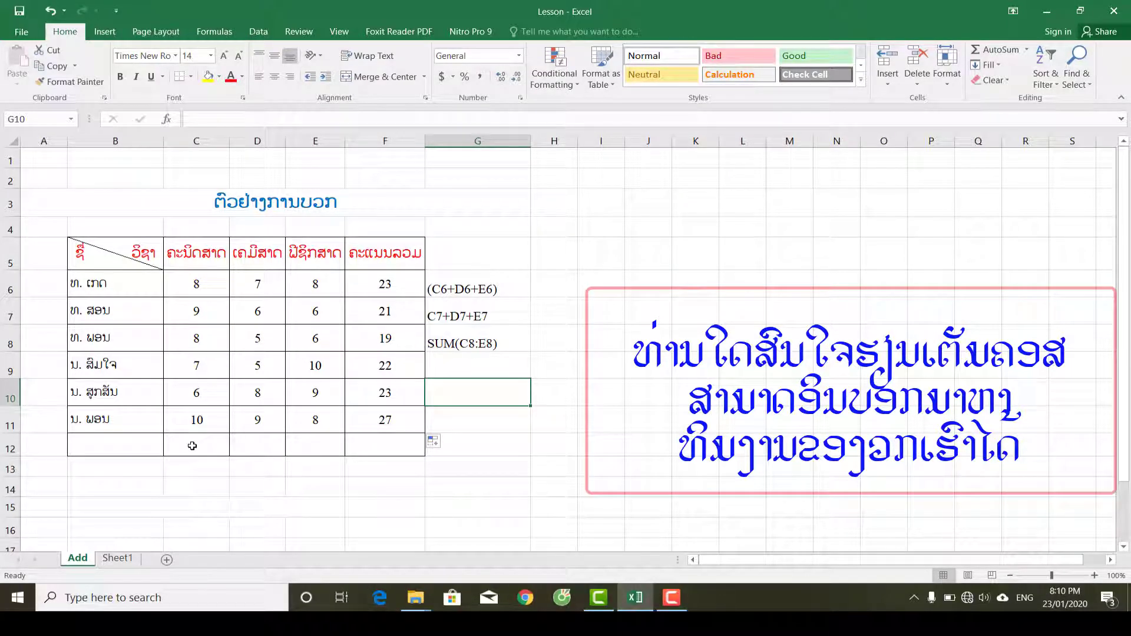
# Enter the note Alt + = in C13, just below the table's first subject column.
pyautogui.click(190, 464)
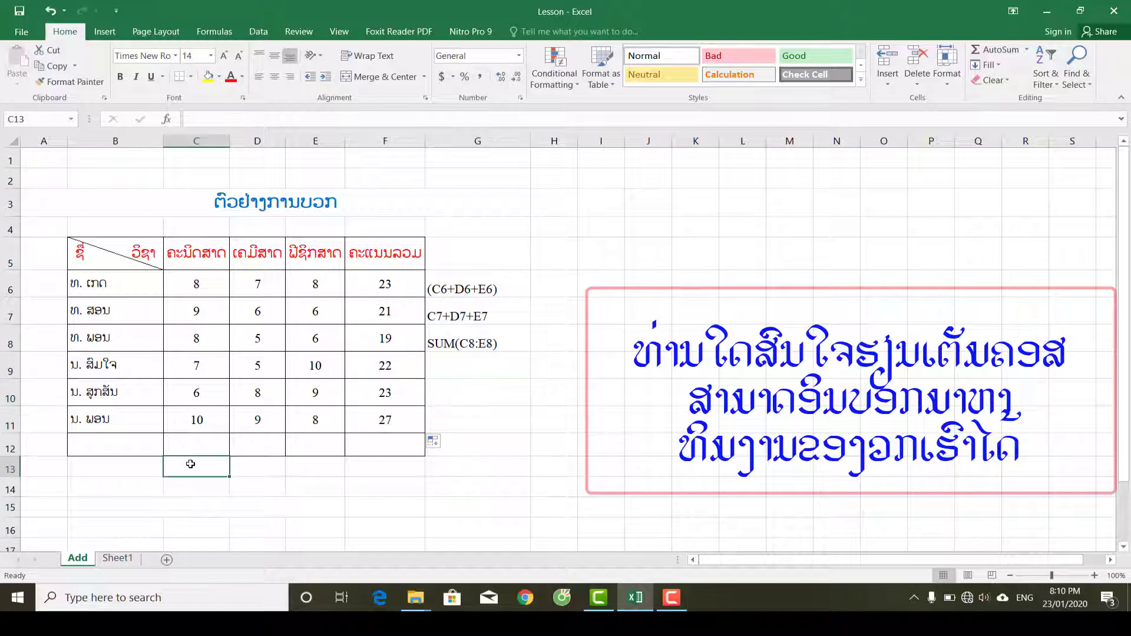
pyautogui.write('Alt + =')
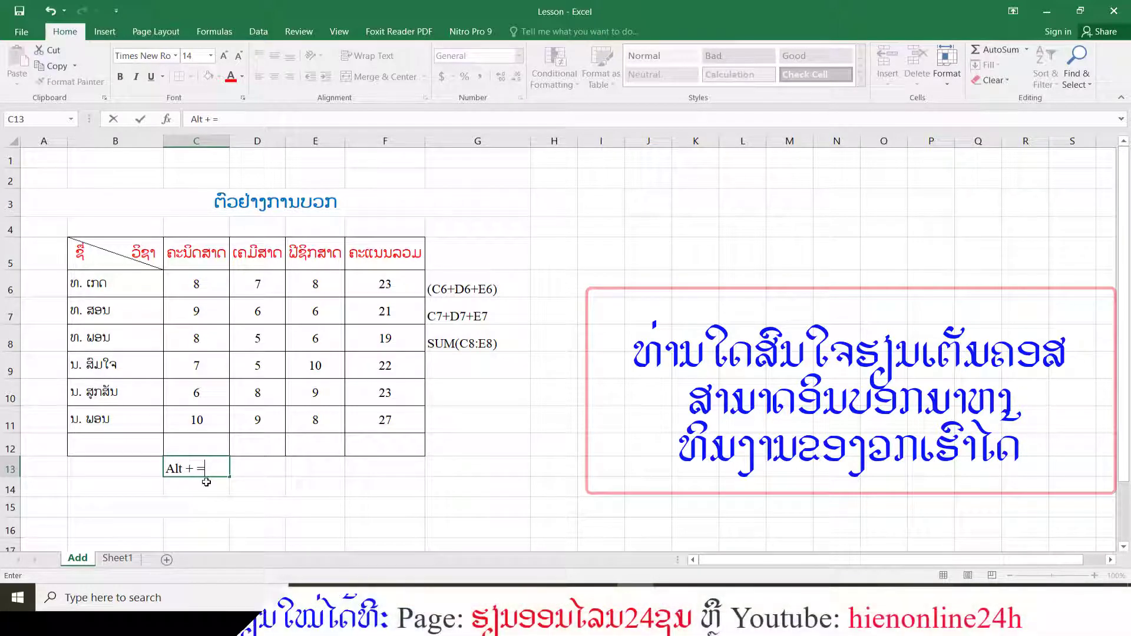
pyautogui.press('Return')
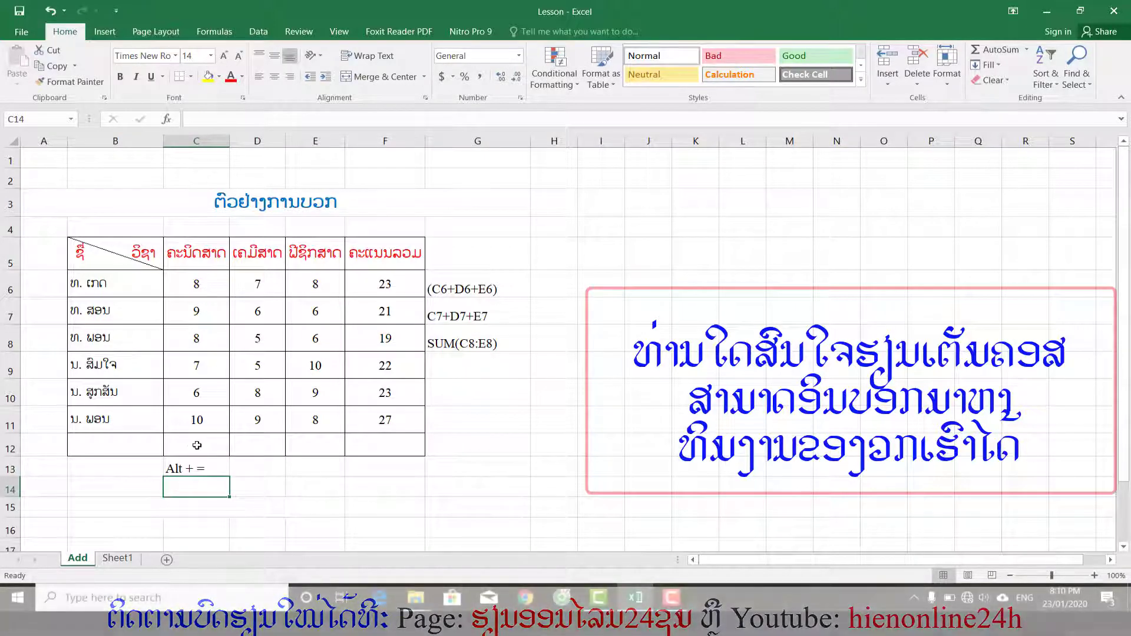
# Total the first subject's scores in C12 with AutoSum, using =SUM(C6:C11).
pyautogui.click(197, 446)
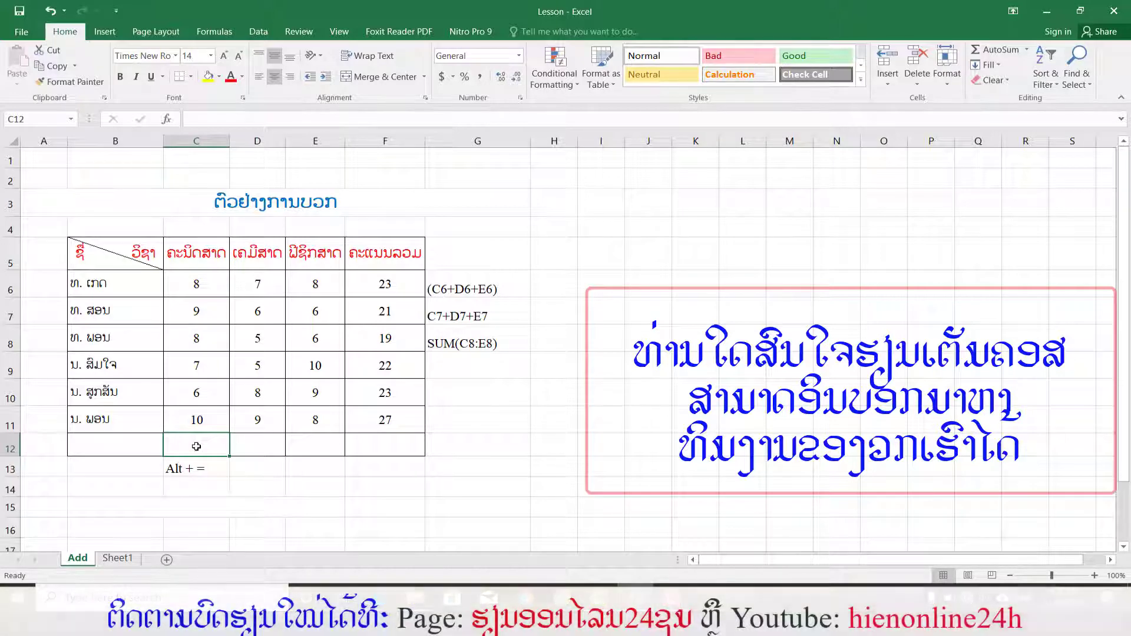
pyautogui.hotkey('alt', '=')
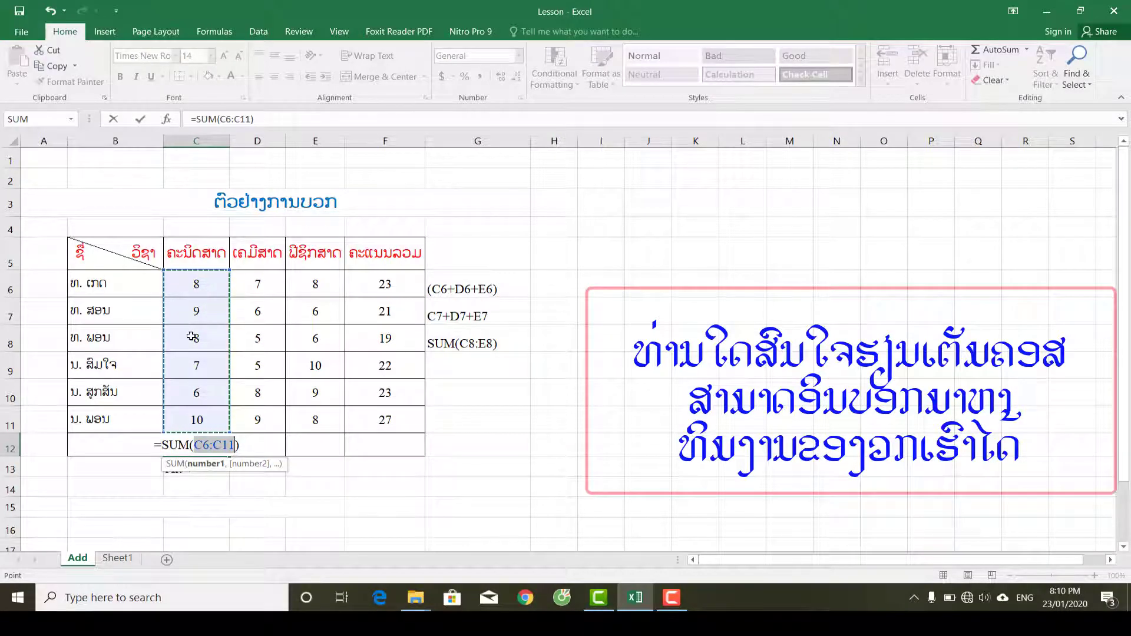
pyautogui.press('Return')
# Fill the column total from C12 across to E12 for the other two subjects.
pyautogui.click(209, 452)
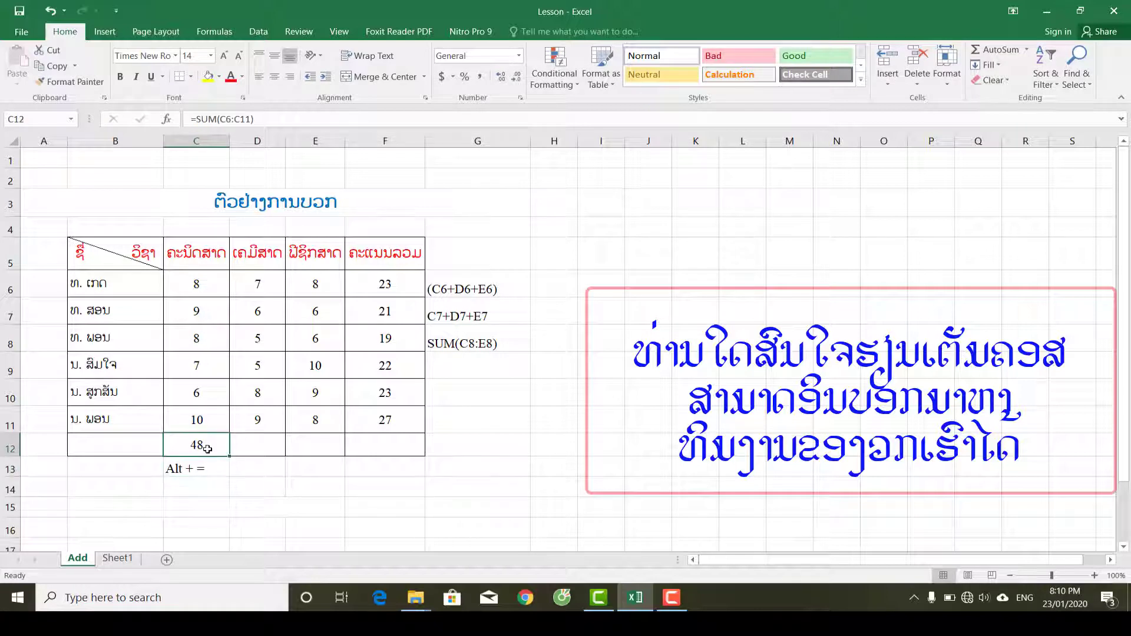
pyautogui.moveTo(230, 457); pyautogui.dragTo(323, 445)
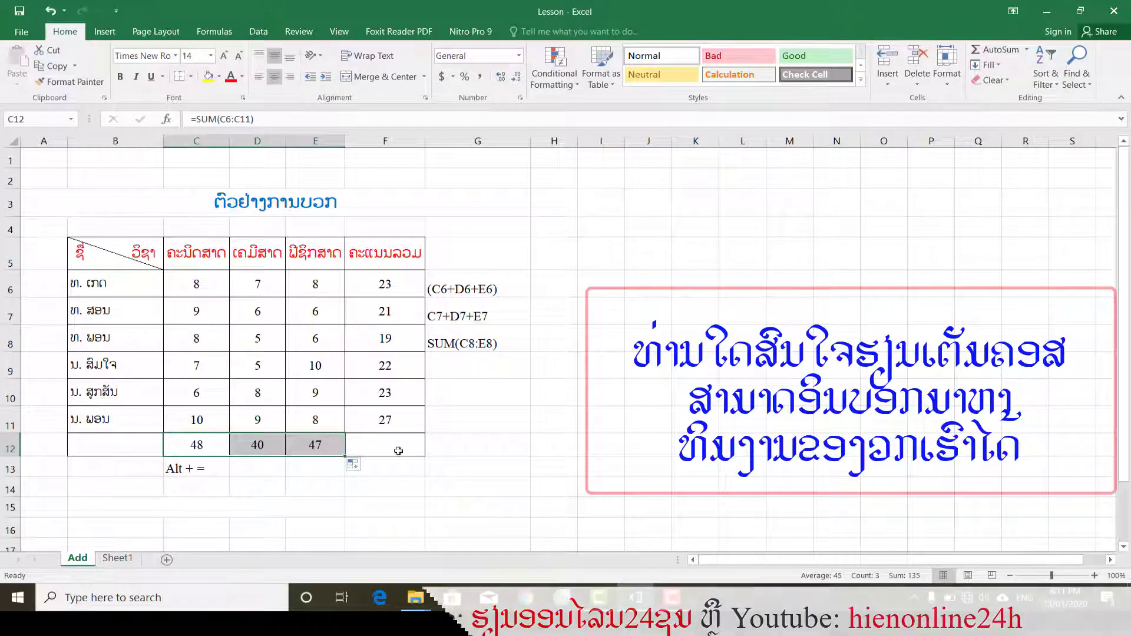
pyautogui.click(487, 441)
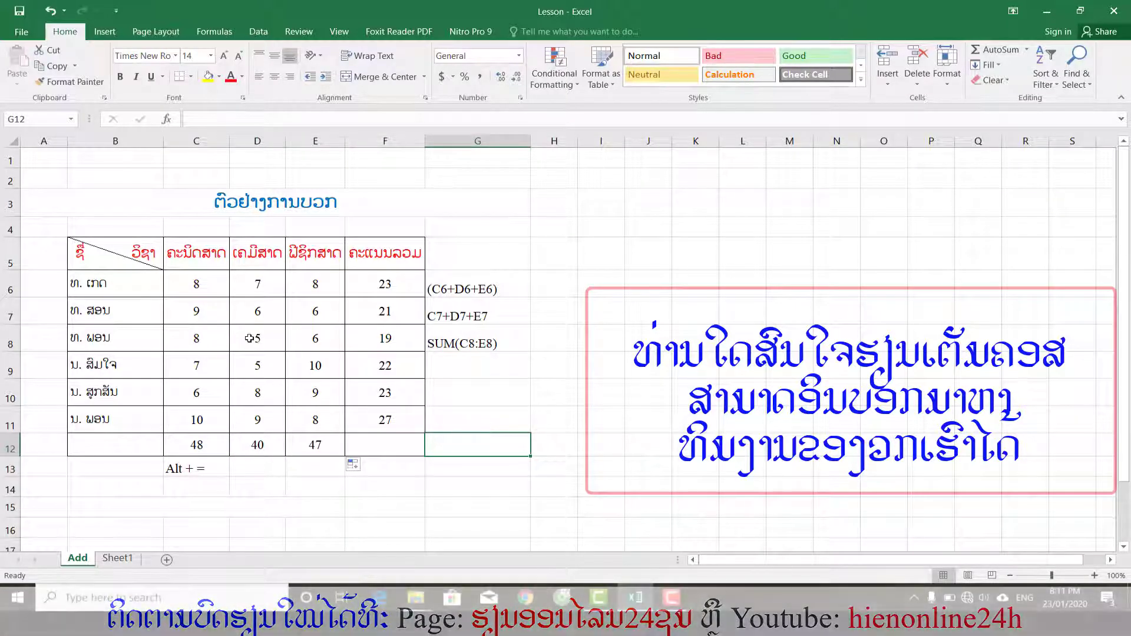
# Select the whole block of subject scores in C6:E11 to examine the range, and clear the selection.
pyautogui.moveTo(195, 284); pyautogui.dragTo(307, 416)
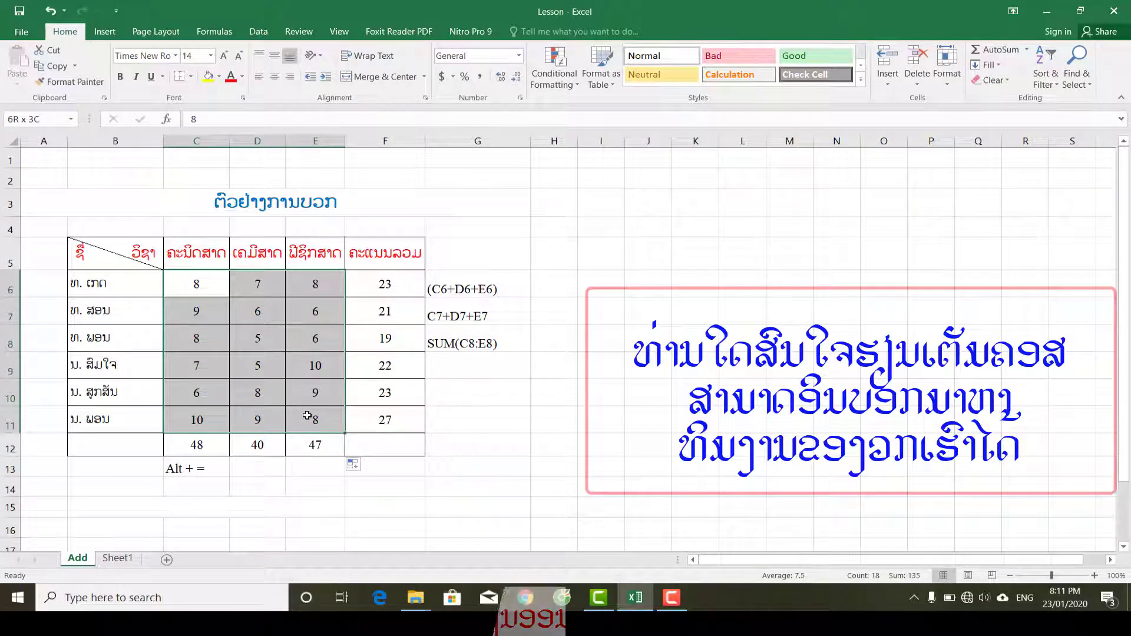
pyautogui.moveTo(307, 416); pyautogui.dragTo(302, 410)
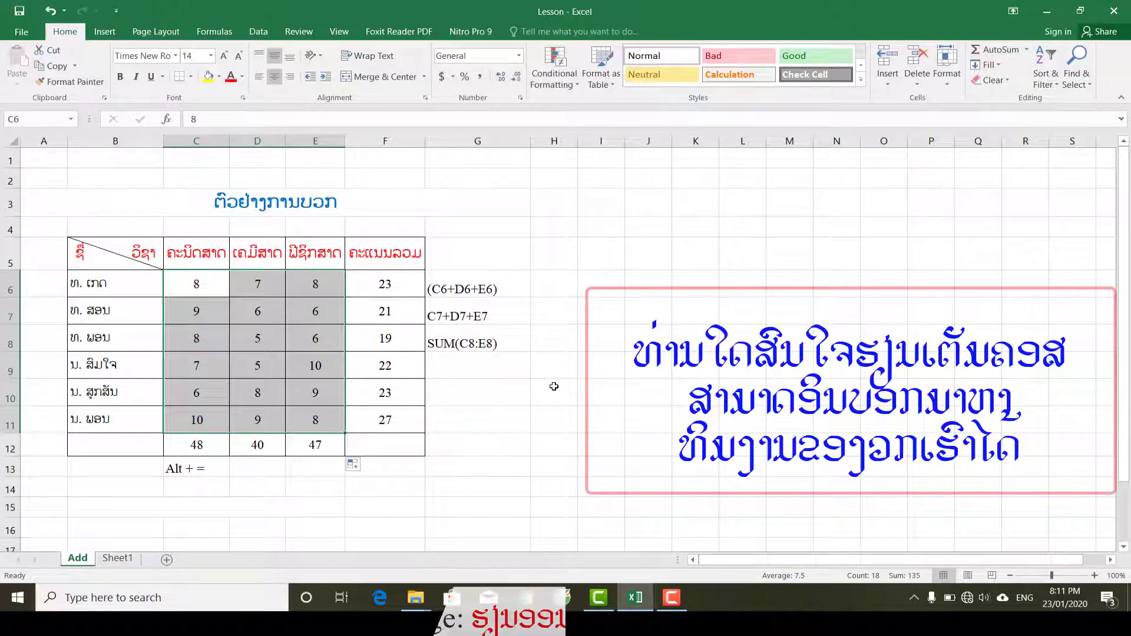
pyautogui.click(480, 467)
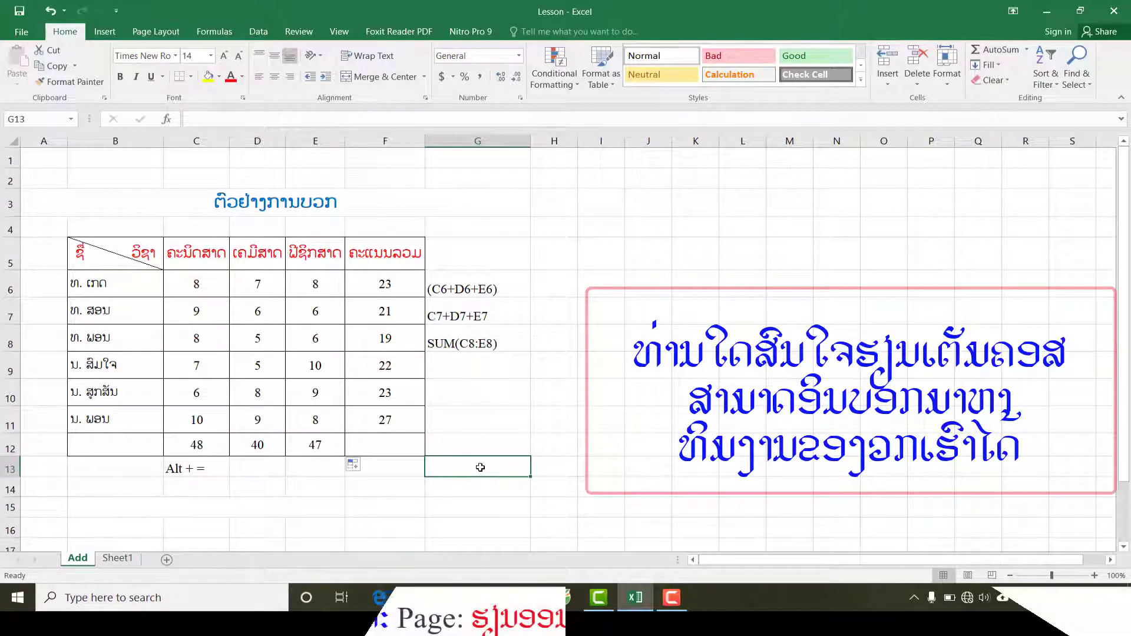
# Calculate the grand total of all three subjects in F14 with =SUM(C6:C11,D6:D11,E6:E11).
pyautogui.click(373, 490)
pyautogui.write('=')
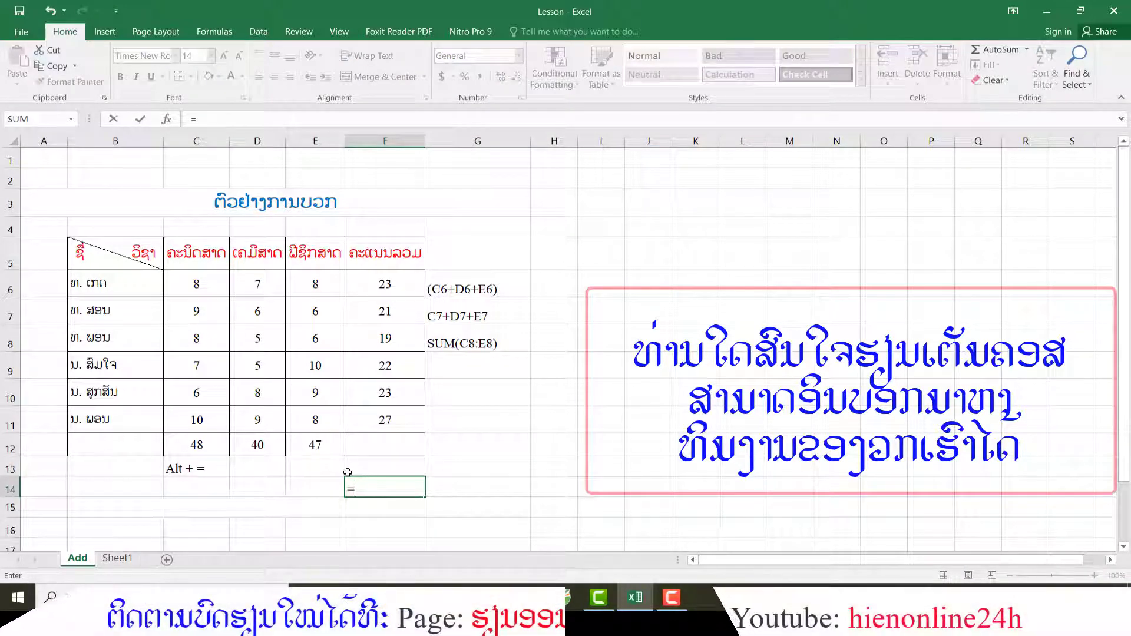
pyautogui.write('su')
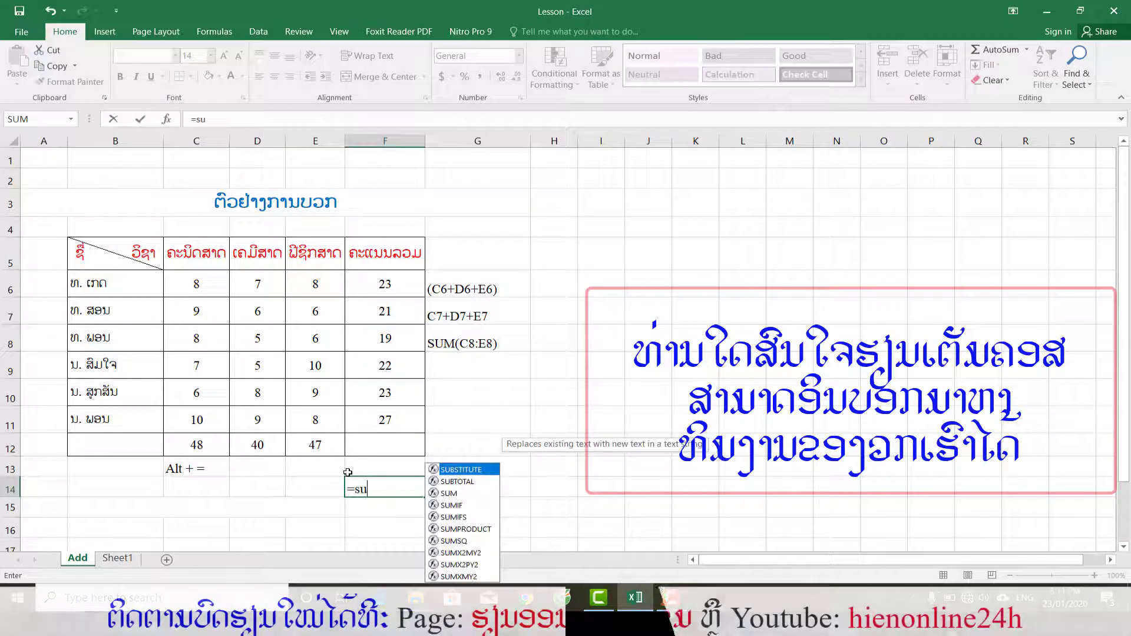
pyautogui.write('m(')
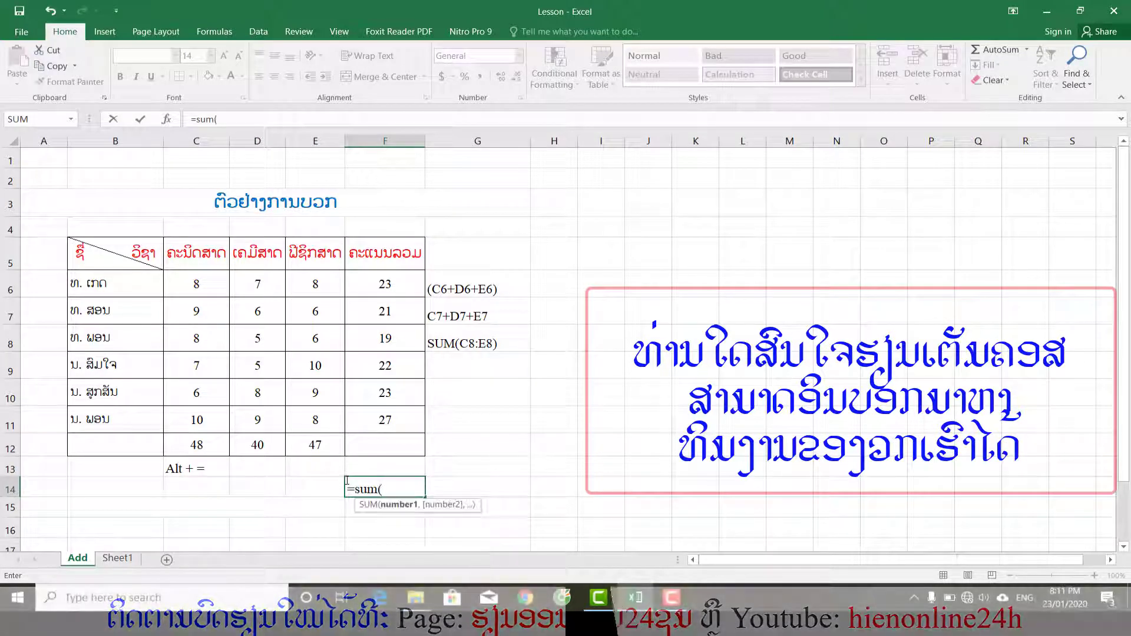
pyautogui.moveTo(202, 285); pyautogui.dragTo(207, 418)
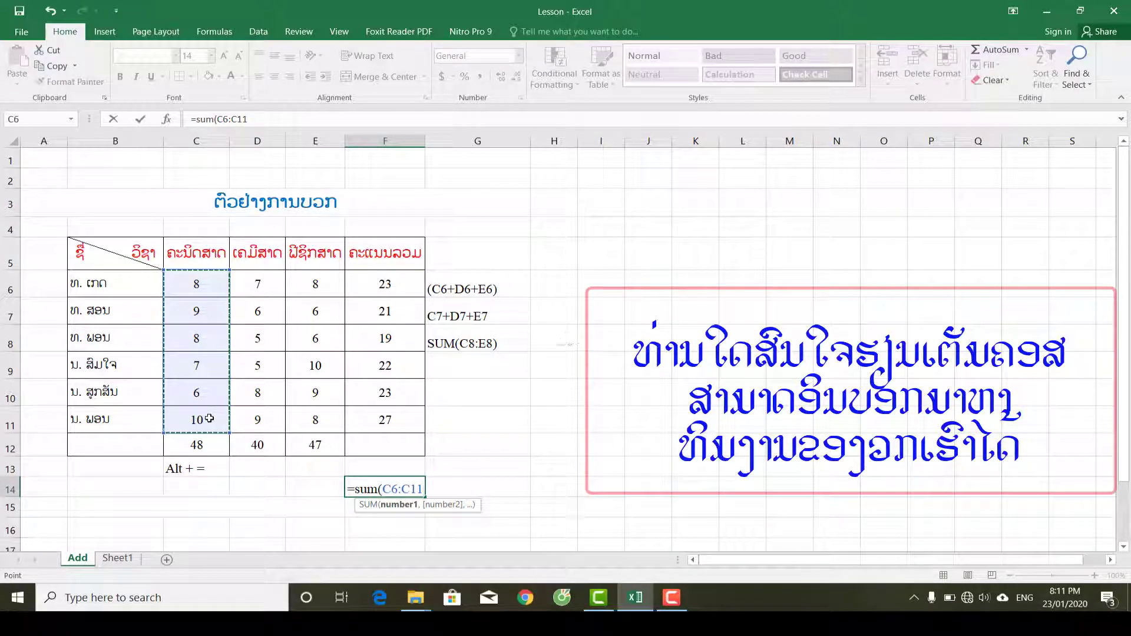
pyautogui.write(',')
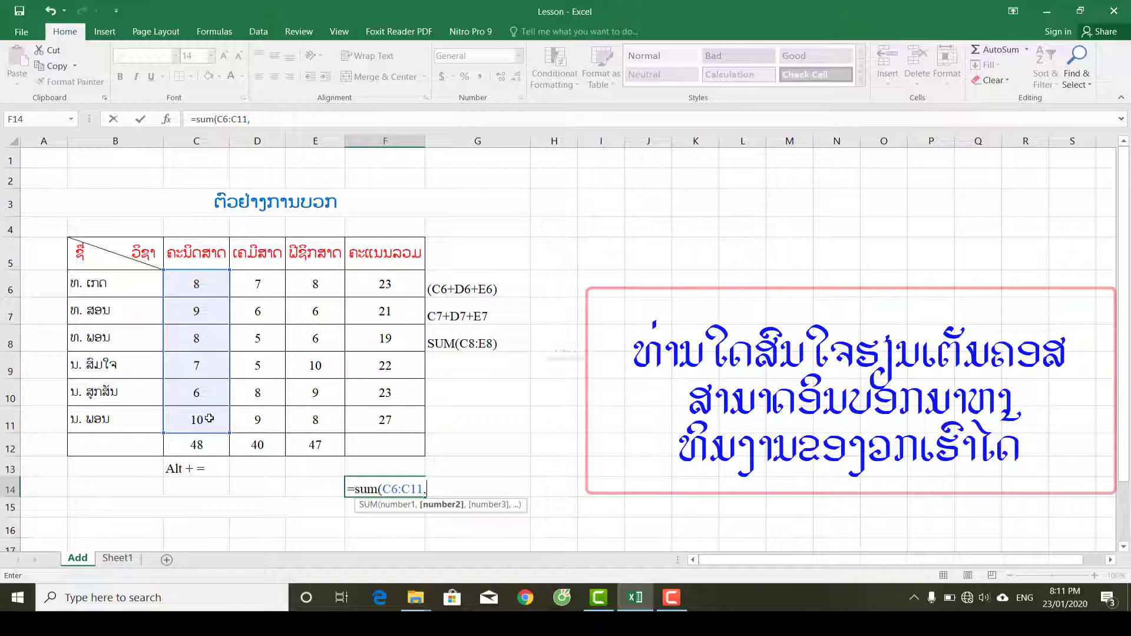
pyautogui.click(258, 286)
pyautogui.moveTo(258, 306); pyautogui.dragTo(276, 421)
pyautogui.write(',')
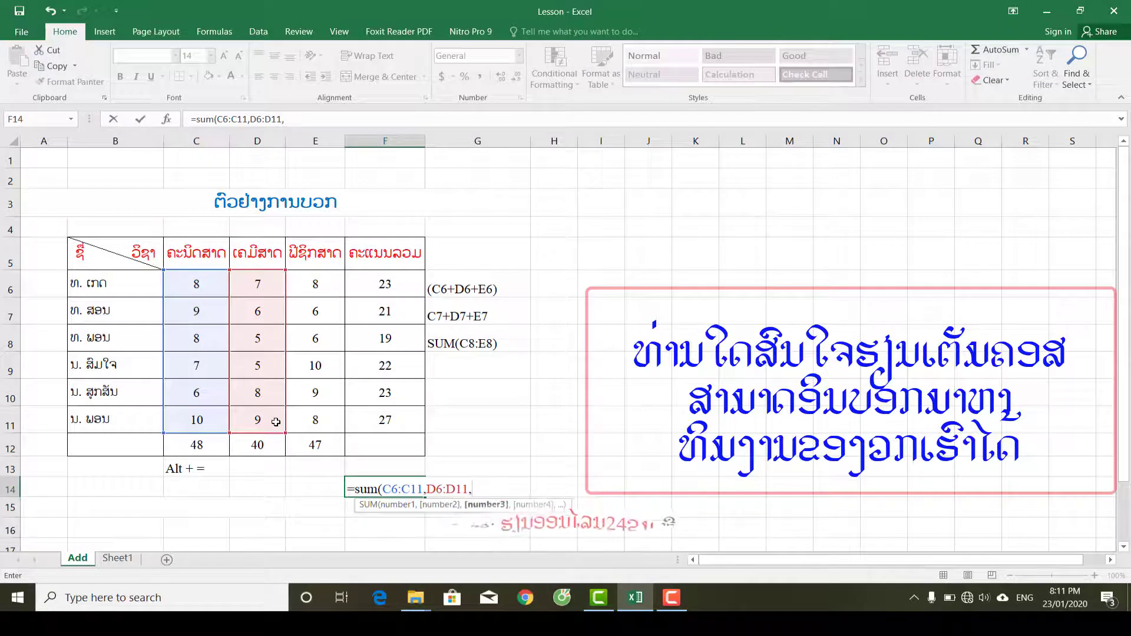
pyautogui.moveTo(317, 282); pyautogui.dragTo(328, 416)
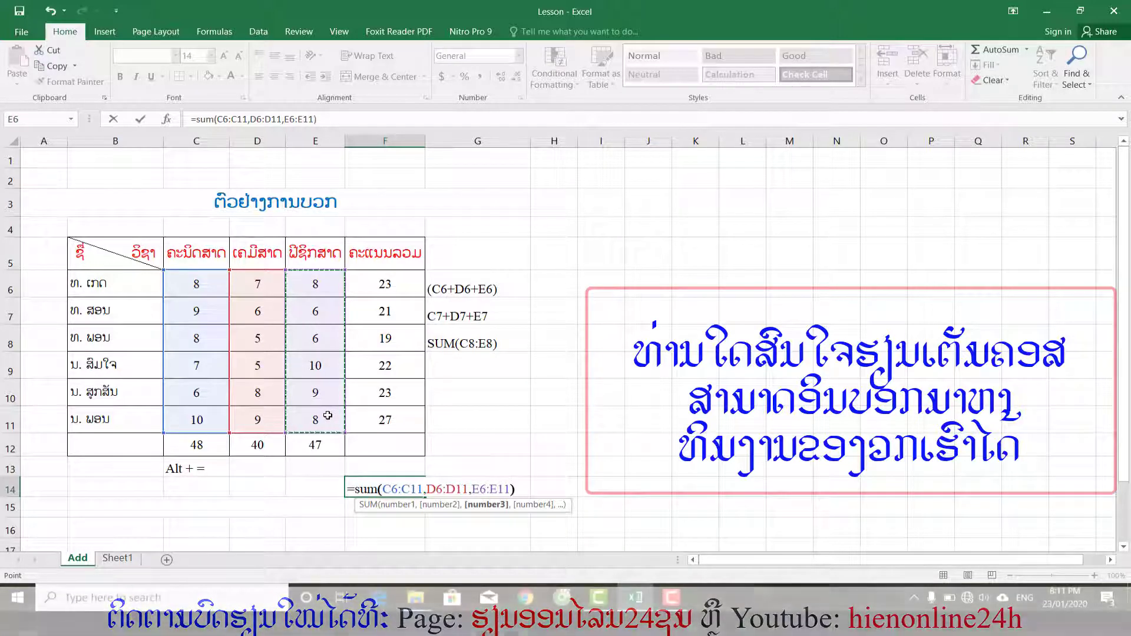
pyautogui.write(')')
pyautogui.press('Return')
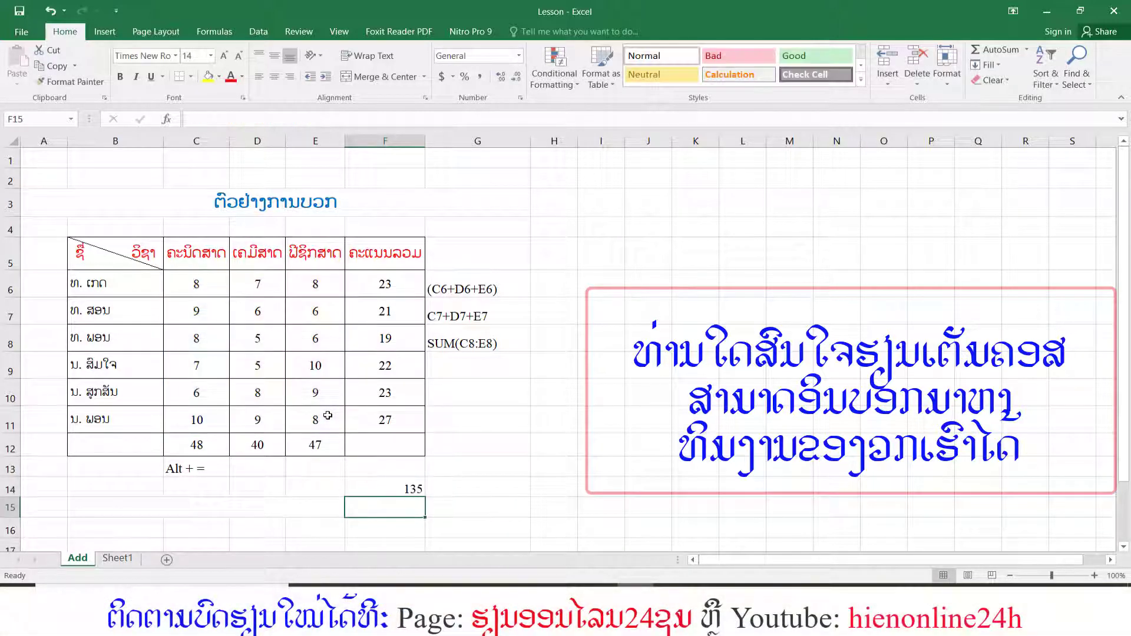
# Copy the formula text from F14 without its equals sign and paste it into G14 as the note SUM(C6:C11,D6:D11,E6:E11).
pyautogui.click(396, 487)
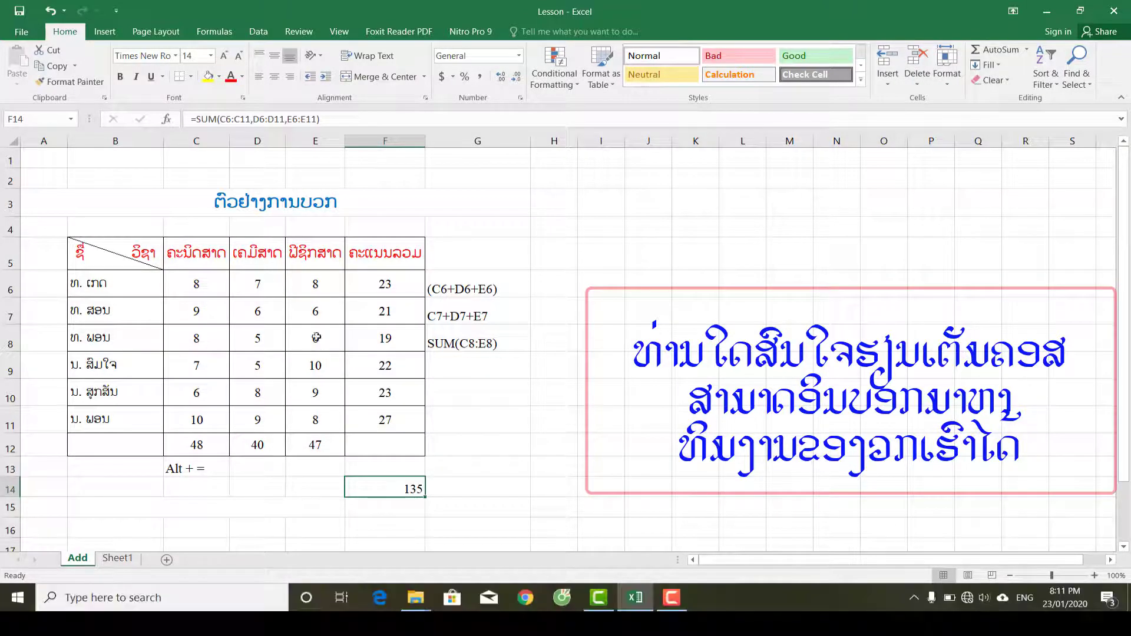
pyautogui.moveTo(337, 125); pyautogui.dragTo(203, 119)
pyautogui.hotkey('ctrl', 'c')
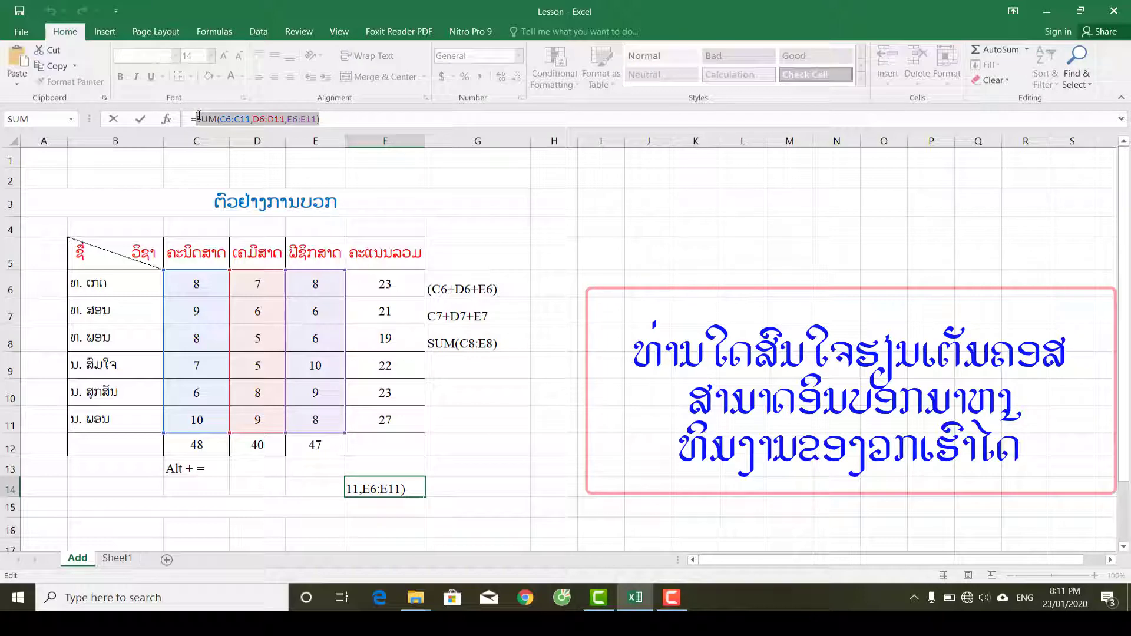
pyautogui.press('Return')
pyautogui.click(500, 489)
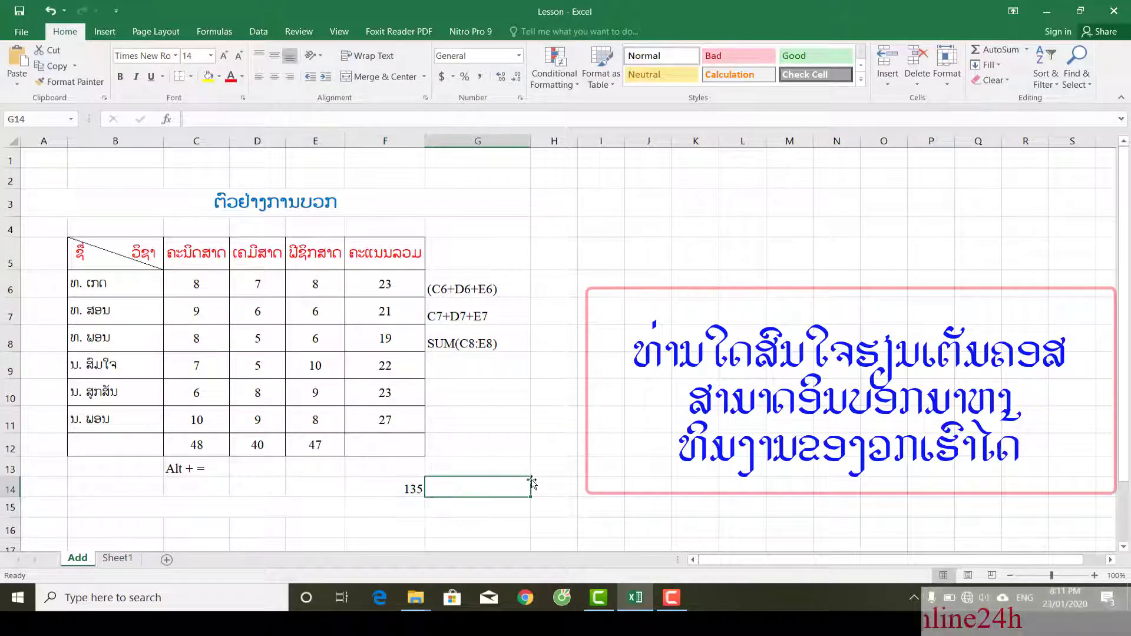
pyautogui.hotkey('ctrl', 'v')
pyautogui.click(632, 479)
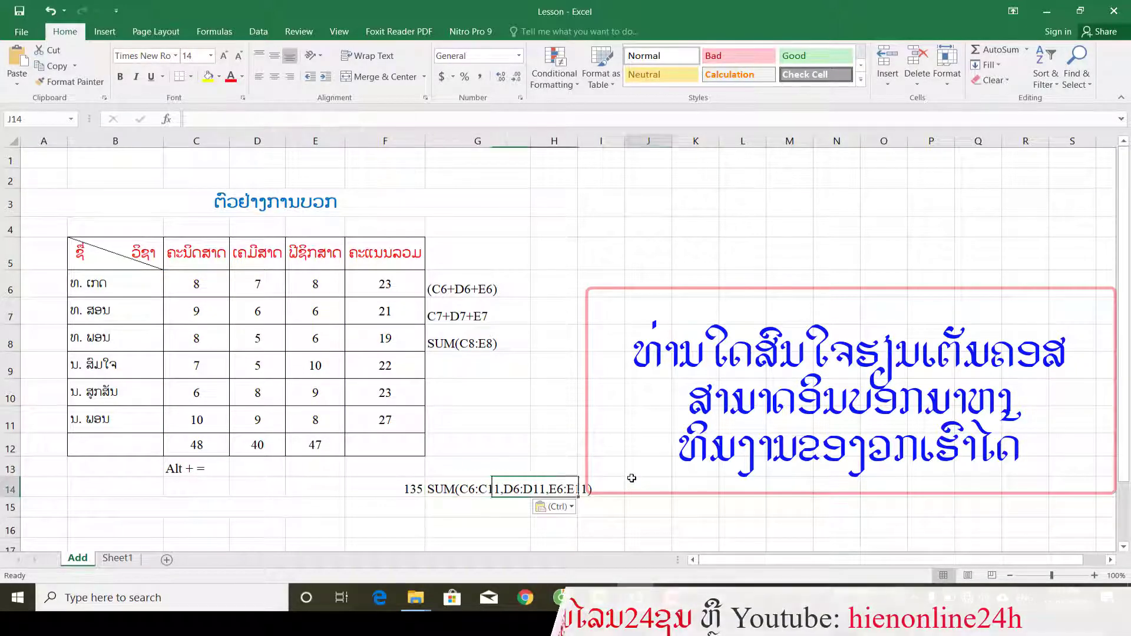
# Widen column G to hold the whole formula note with some spare room, and centre the note in G14.
pyautogui.click(455, 494)
pyautogui.click(476, 144)
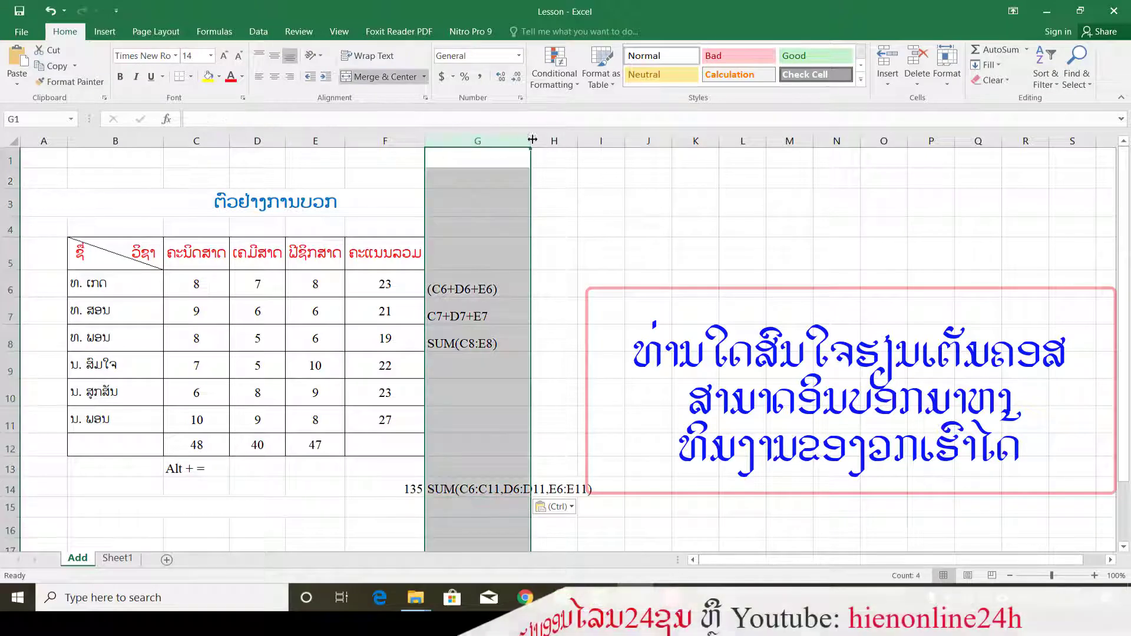
pyautogui.doubleClick(530, 141)
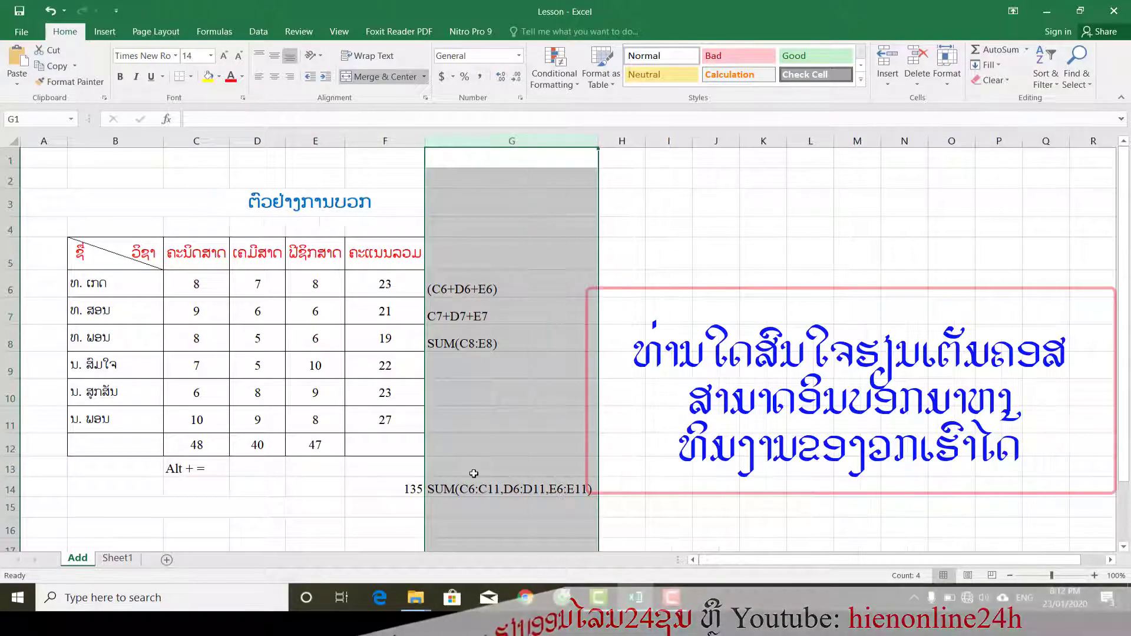
pyautogui.click(397, 479)
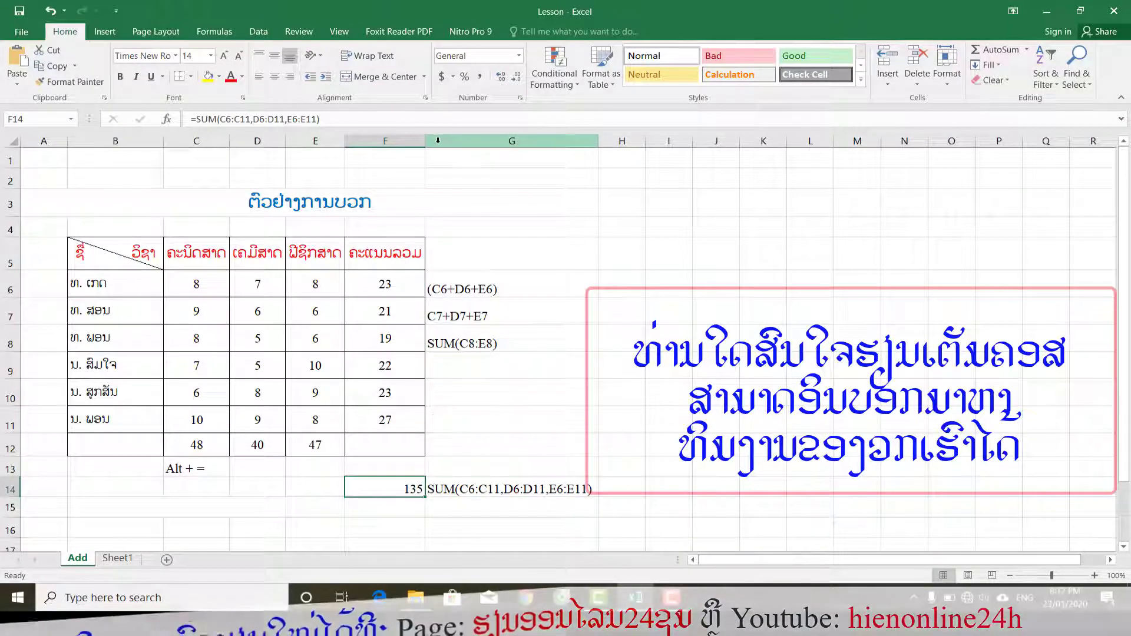
pyautogui.moveTo(598, 142); pyautogui.dragTo(633, 148)
pyautogui.click(486, 493)
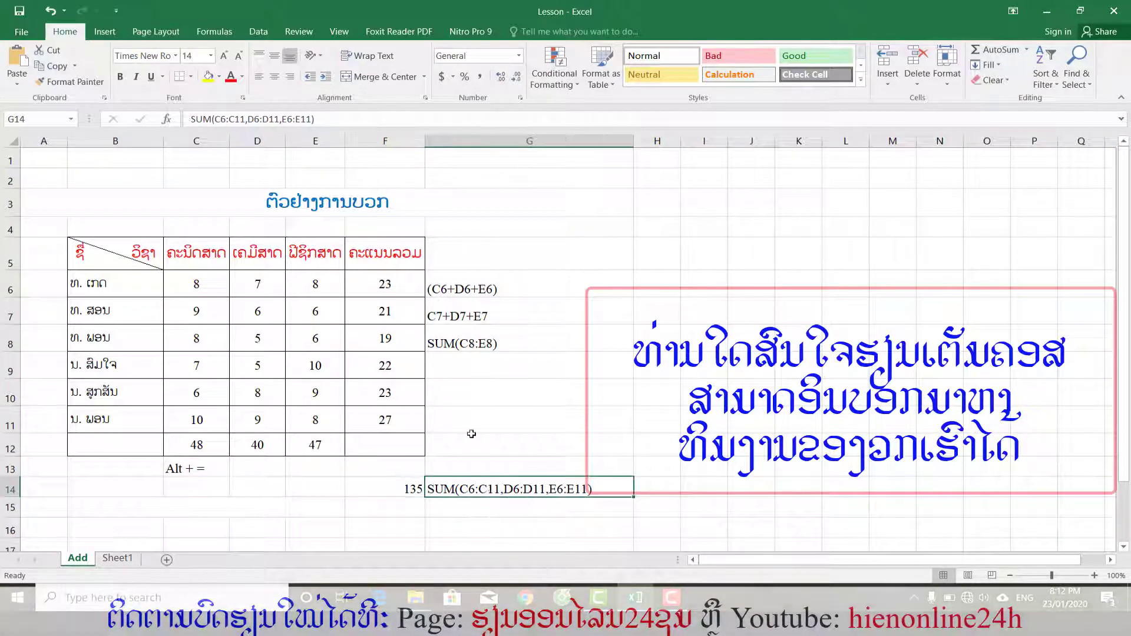
pyautogui.click(274, 77)
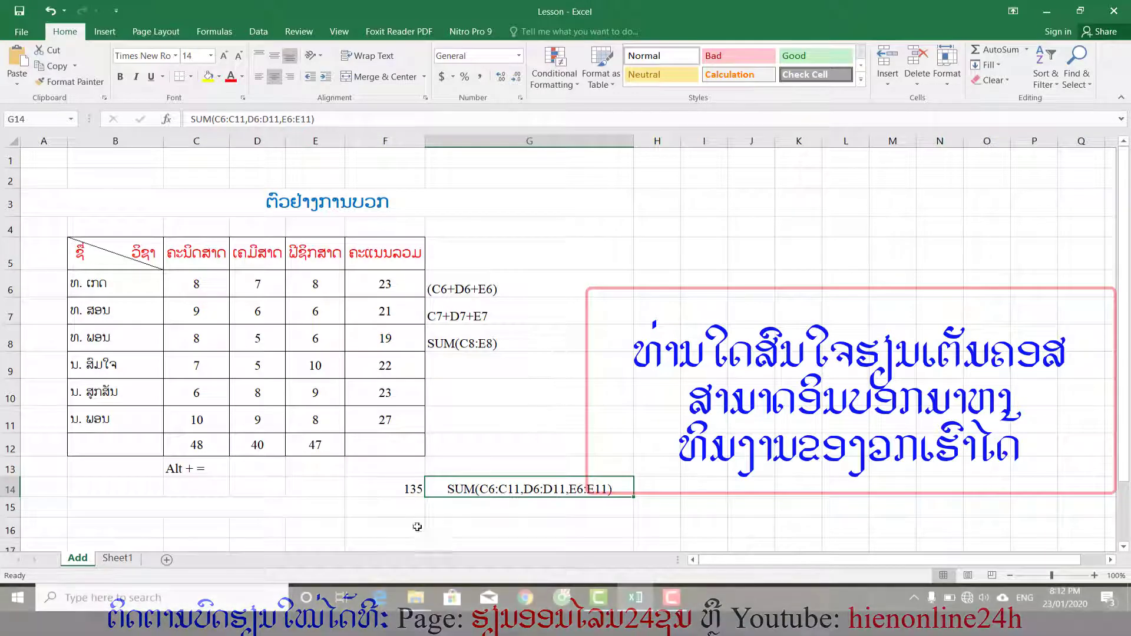
# Calculate the grand total of all subject scores in F15 as a single block with =SUM(C6:E11).
pyautogui.click(407, 511)
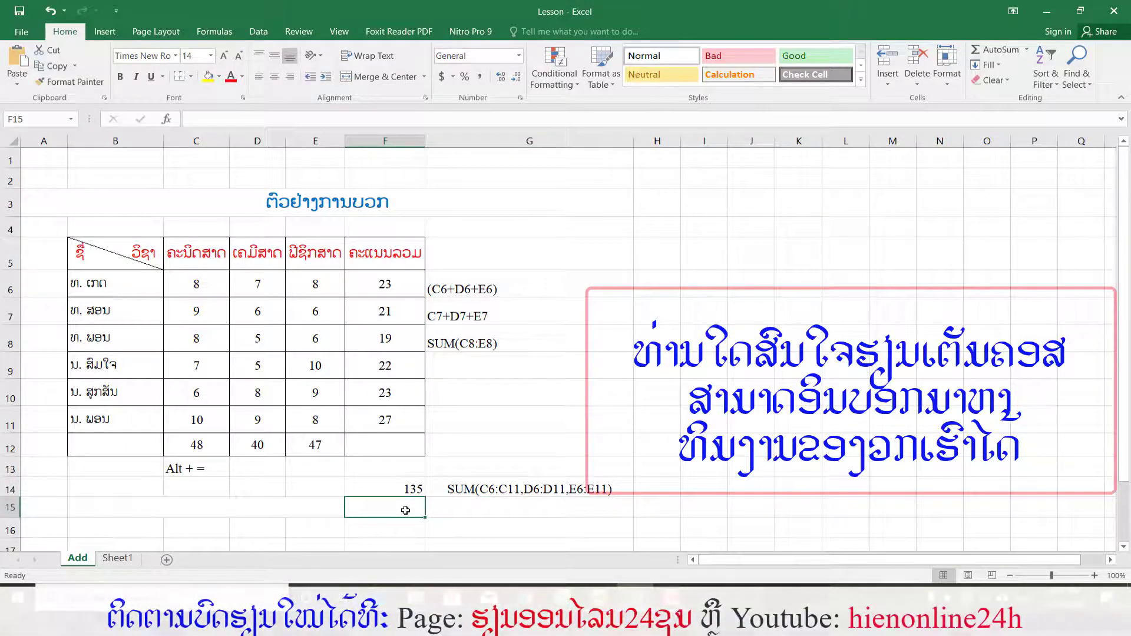
pyautogui.write('=sum(')
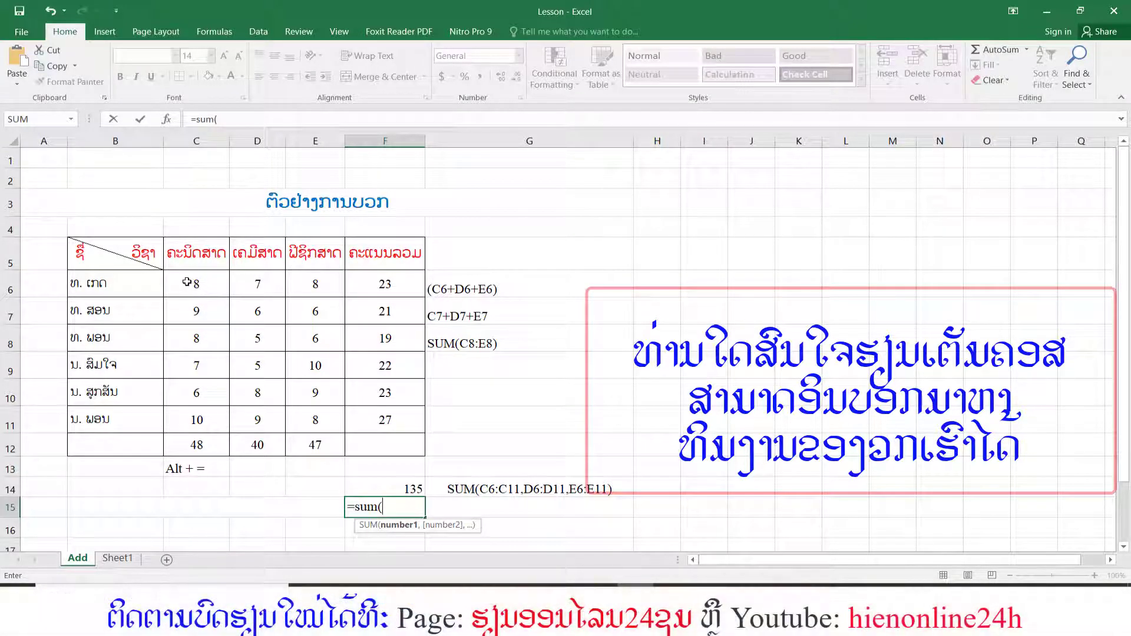
pyautogui.moveTo(186, 283); pyautogui.dragTo(315, 420)
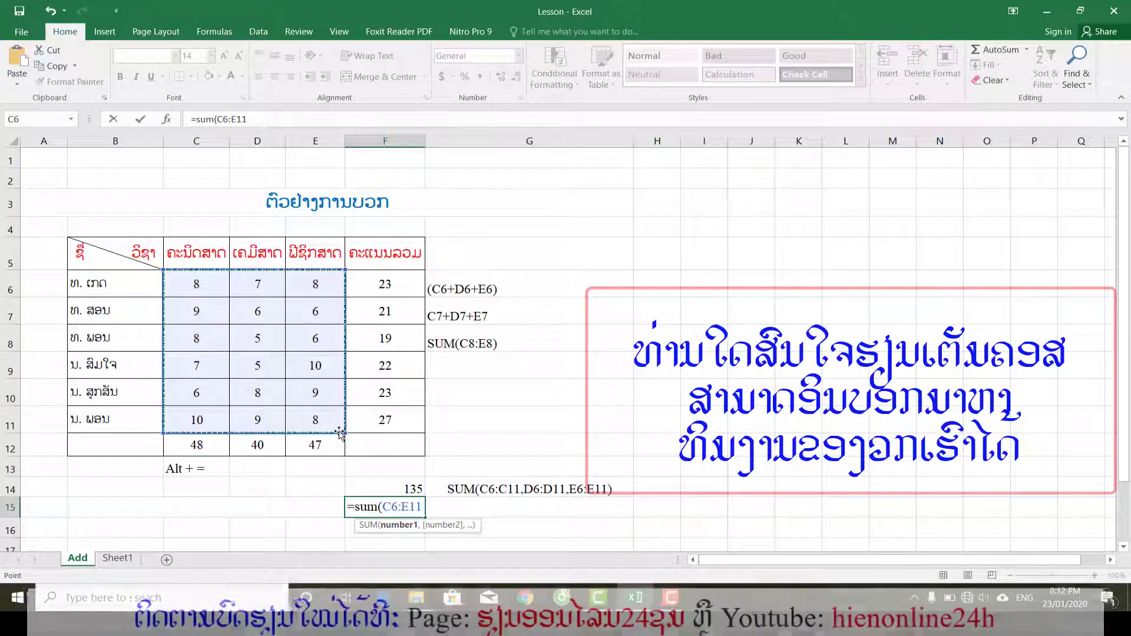
pyautogui.press('Return')
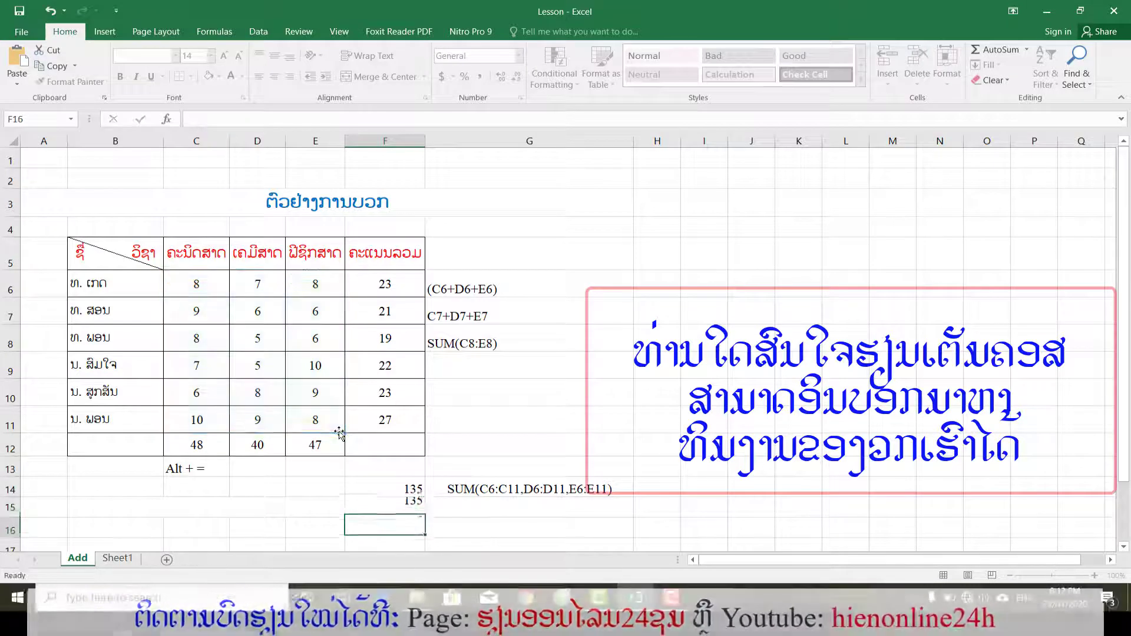
# Copy the formula text from F15 without its equals sign into G15 as the note SUM(C6:E11), and centre it.
pyautogui.click(414, 508)
pyautogui.moveTo(274, 117); pyautogui.dragTo(196, 116)
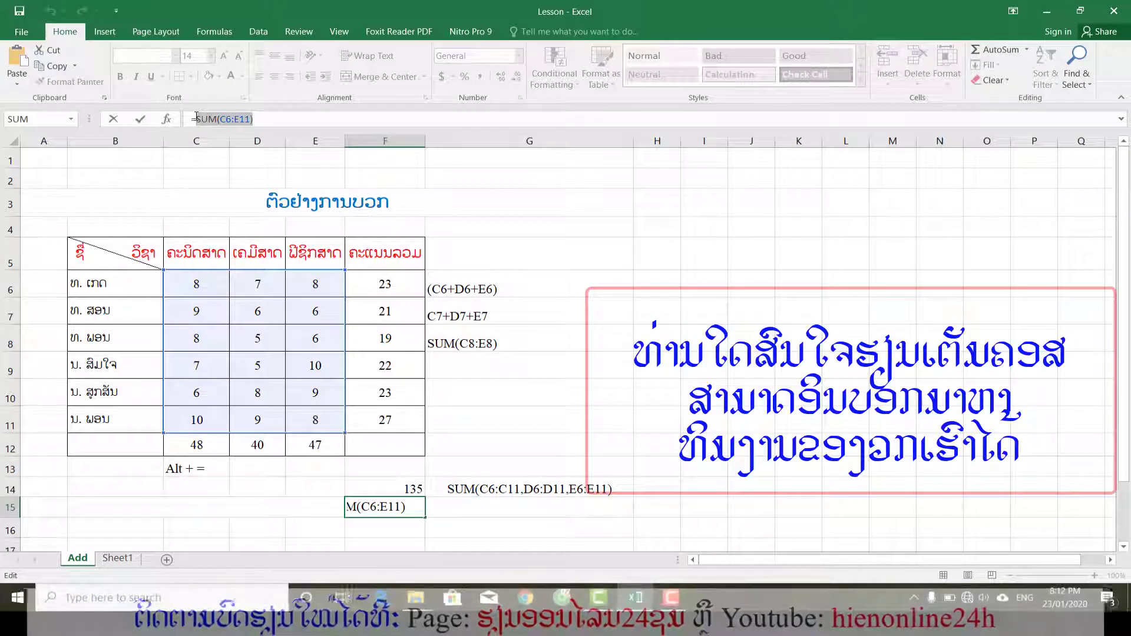
pyautogui.press('Return')
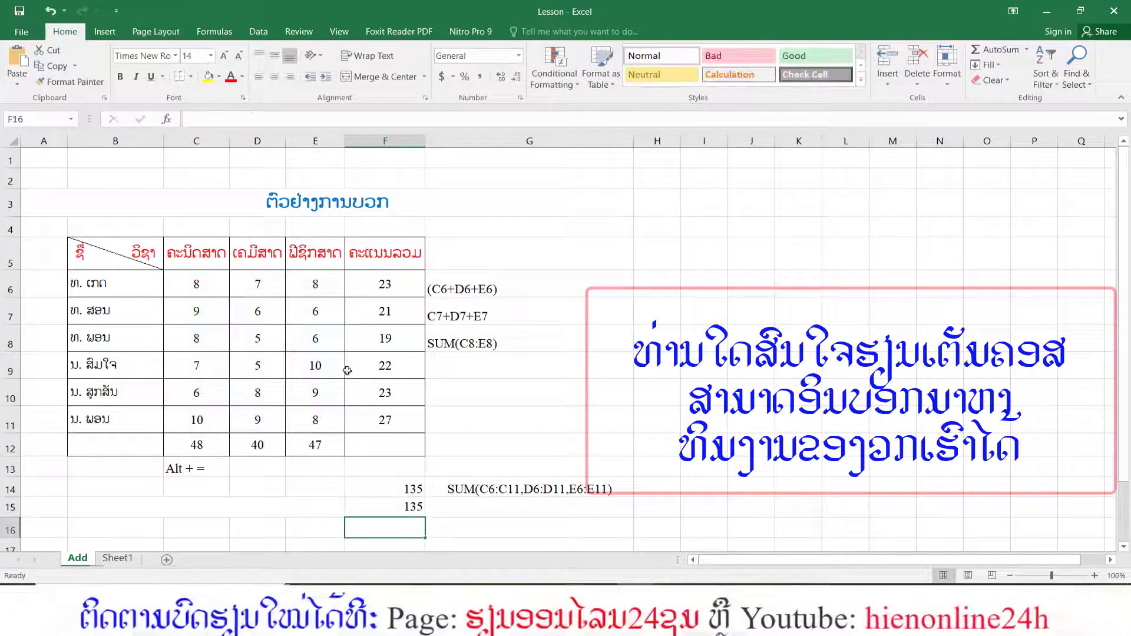
pyautogui.click(491, 511)
pyautogui.hotkey('ctrl', 'v')
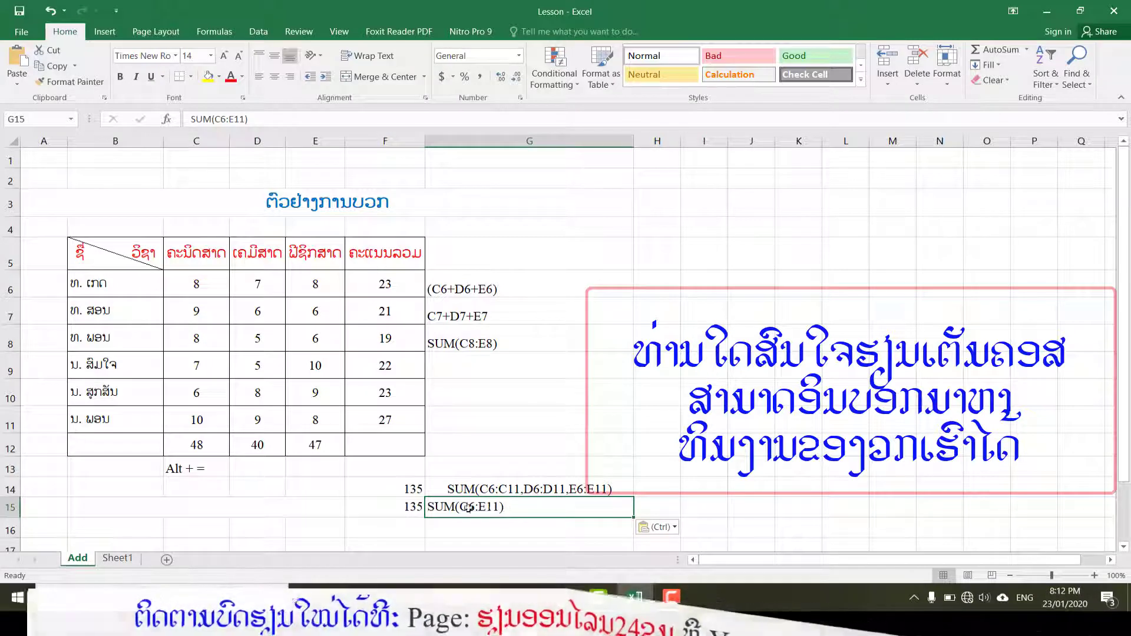
pyautogui.click(274, 76)
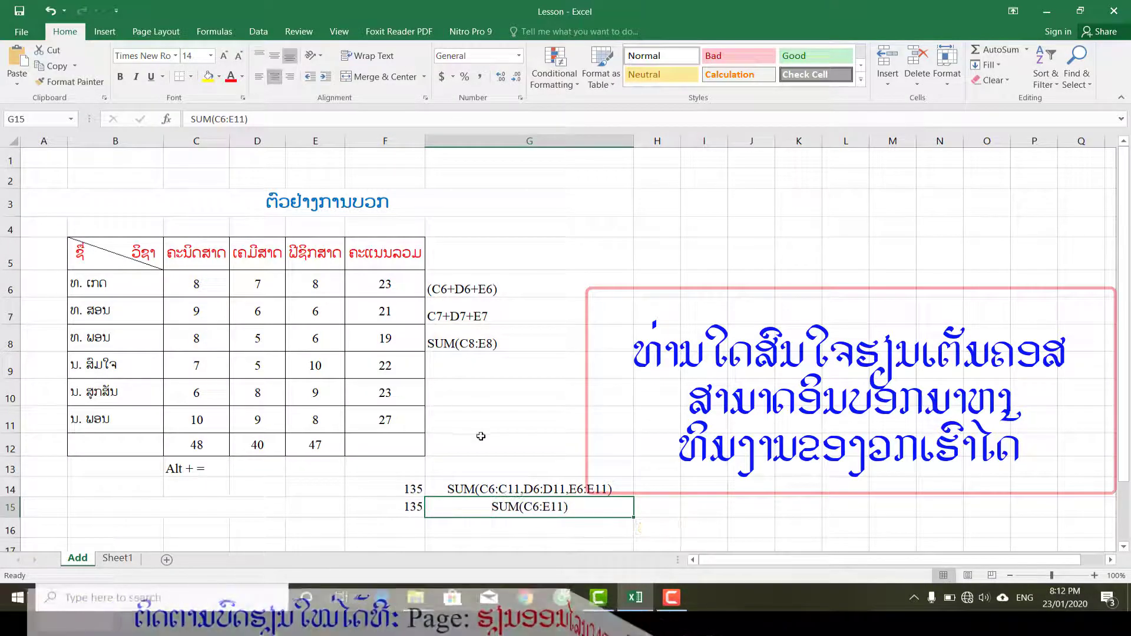
# Colour the starting reference C6 red in the formula notes in G15 and G14.
pyautogui.click(486, 489)
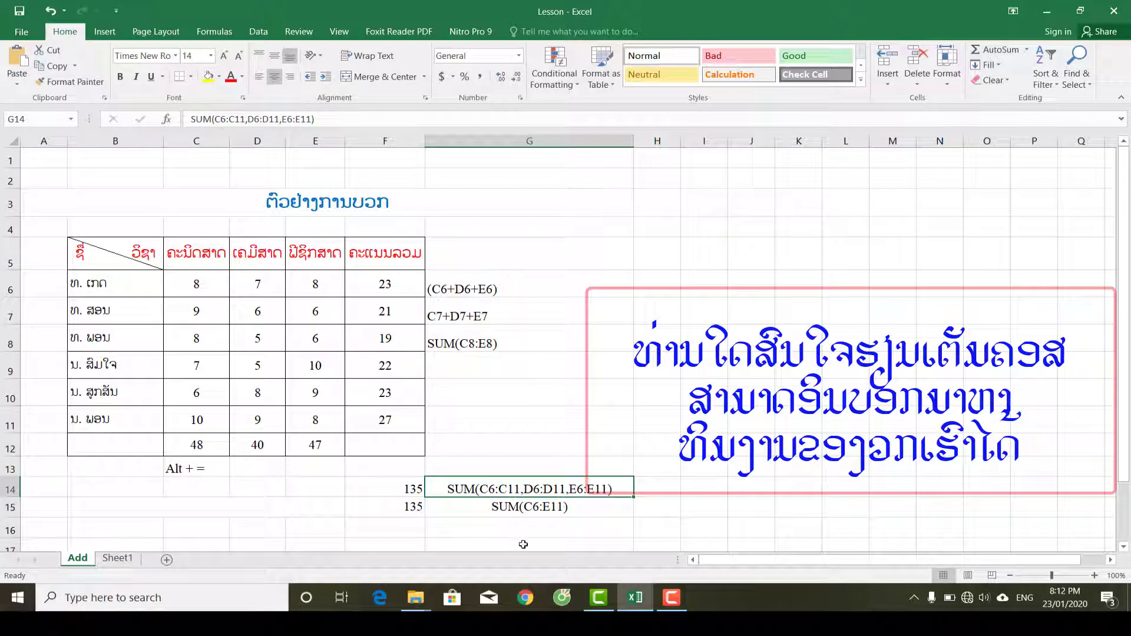
pyautogui.click(520, 510)
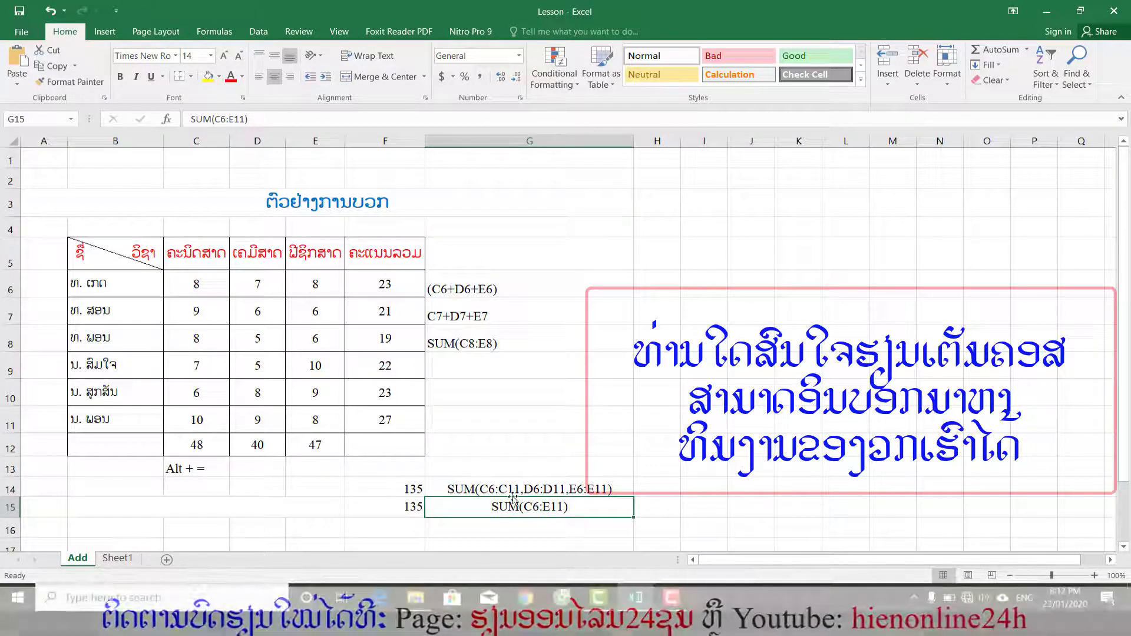
pyautogui.doubleClick(536, 507)
pyautogui.moveTo(539, 507); pyautogui.dragTo(526, 508)
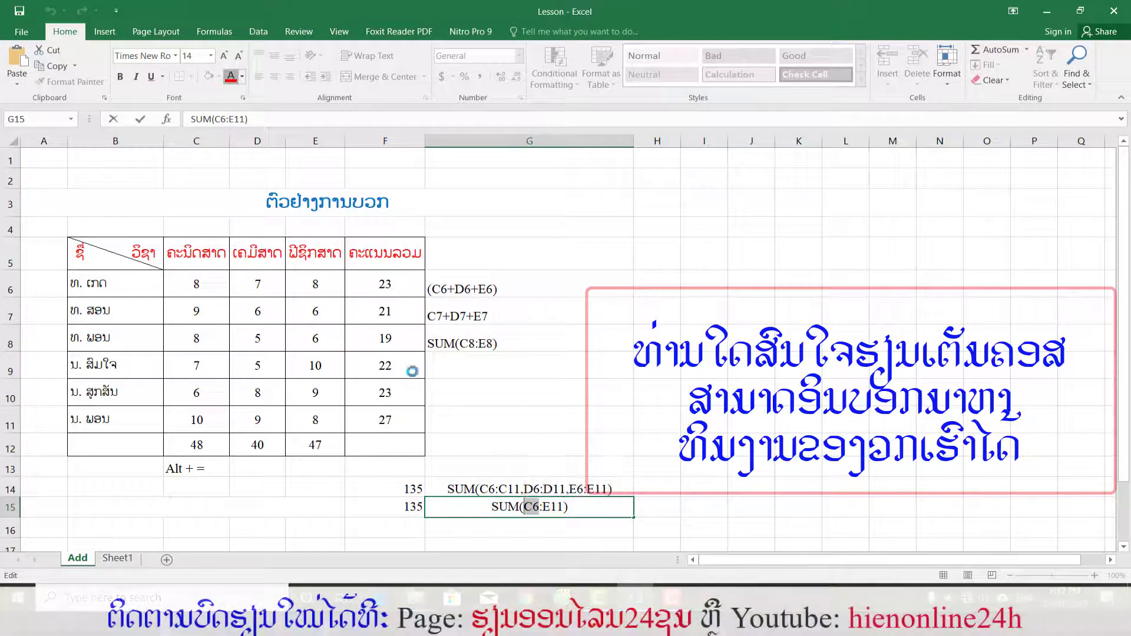
pyautogui.doubleClick(482, 489)
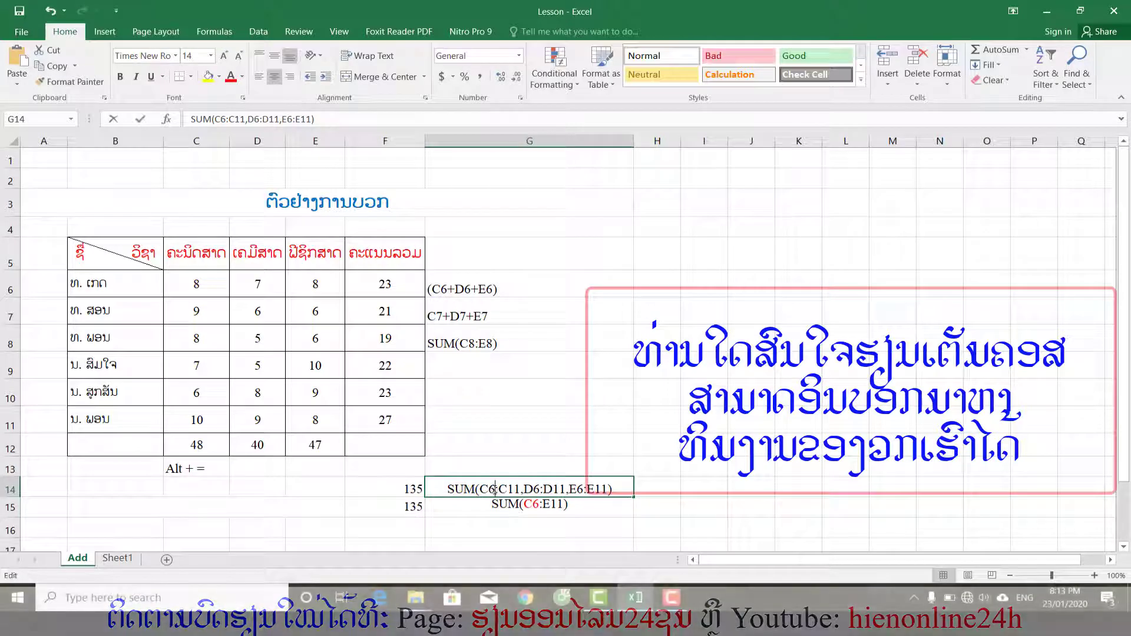
pyautogui.moveTo(480, 490); pyautogui.dragTo(495, 490)
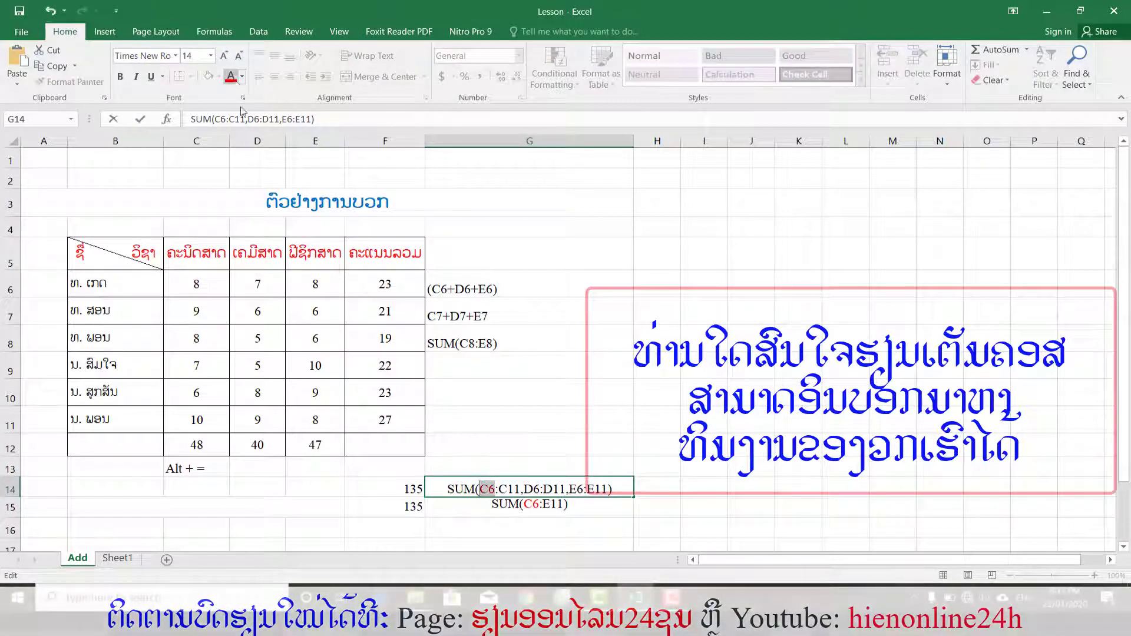
pyautogui.click(232, 78)
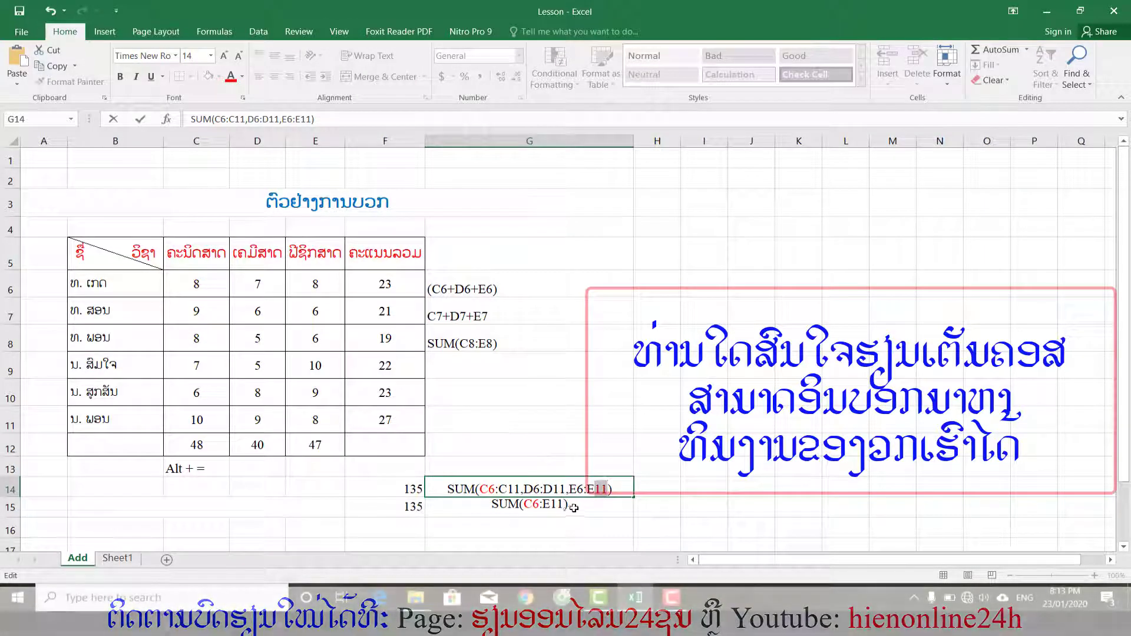
# Colour the ending reference E11 red in the formula notes in G14 and G15.
pyautogui.click(551, 505)
pyautogui.doubleClick(546, 503)
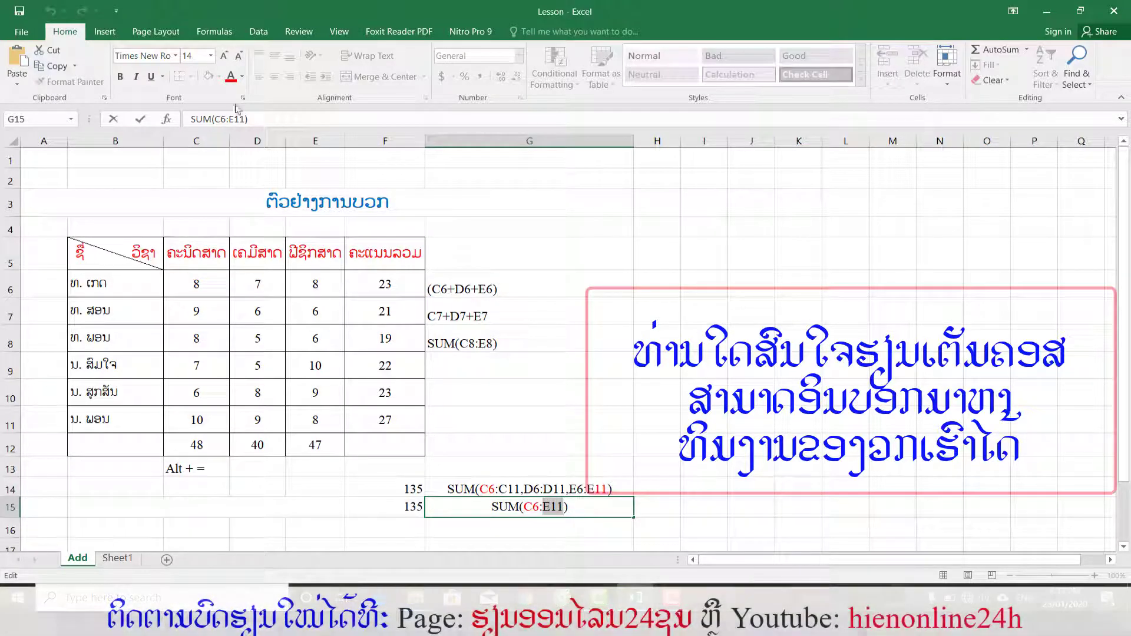
pyautogui.click(597, 448)
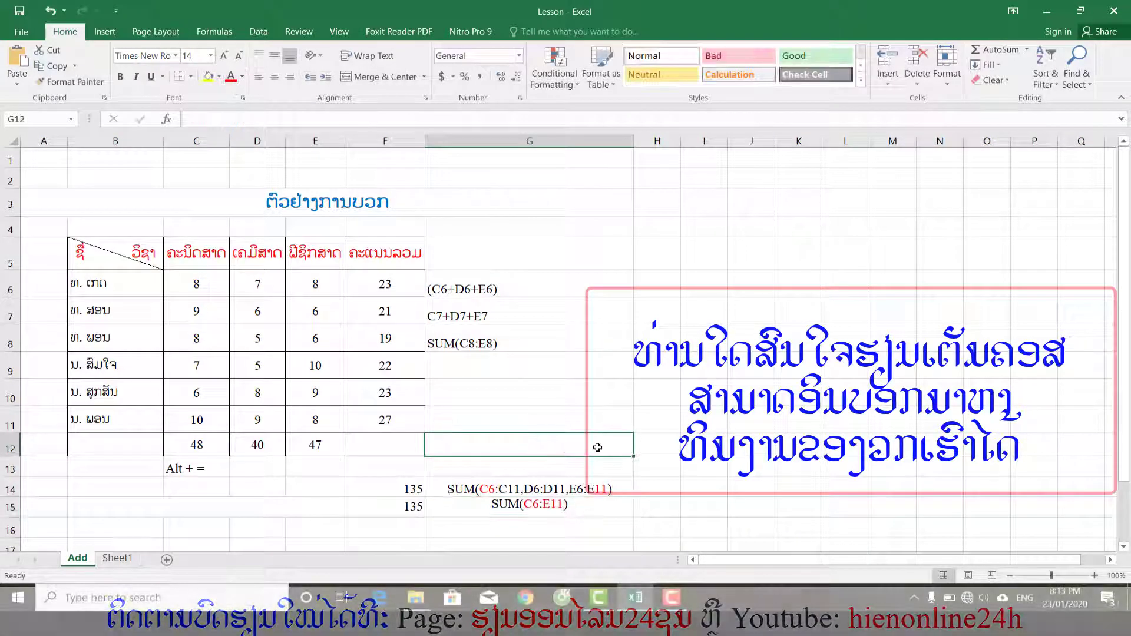